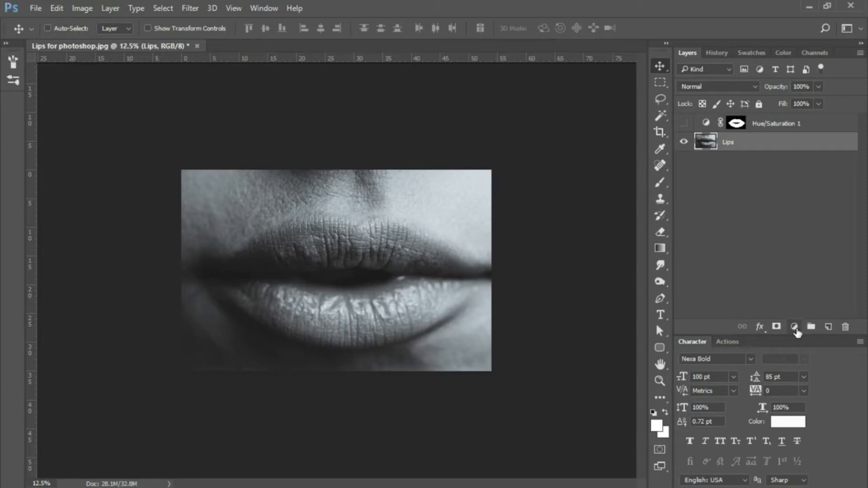
Step: Add a Hue/Saturation adjustment layer directly above the Lips layer and turn on Colorize
{"action": "left_click", "coordinate": [794, 327]}
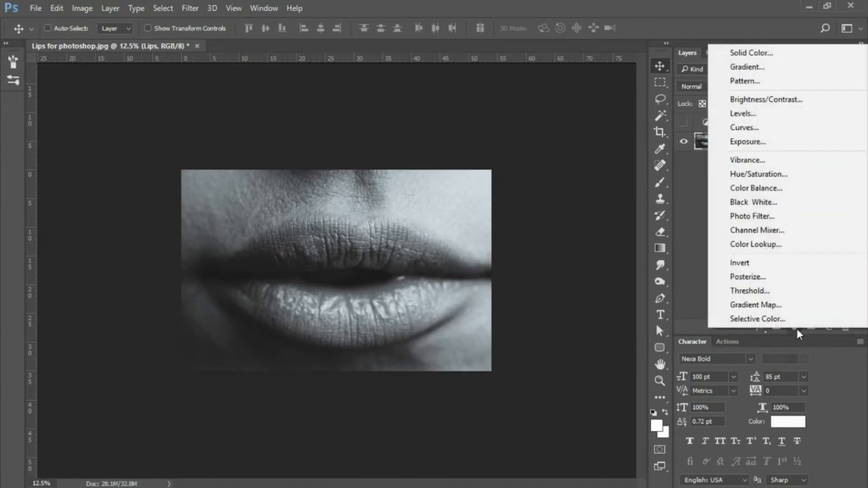
{"action": "left_click", "coordinate": [777, 174]}
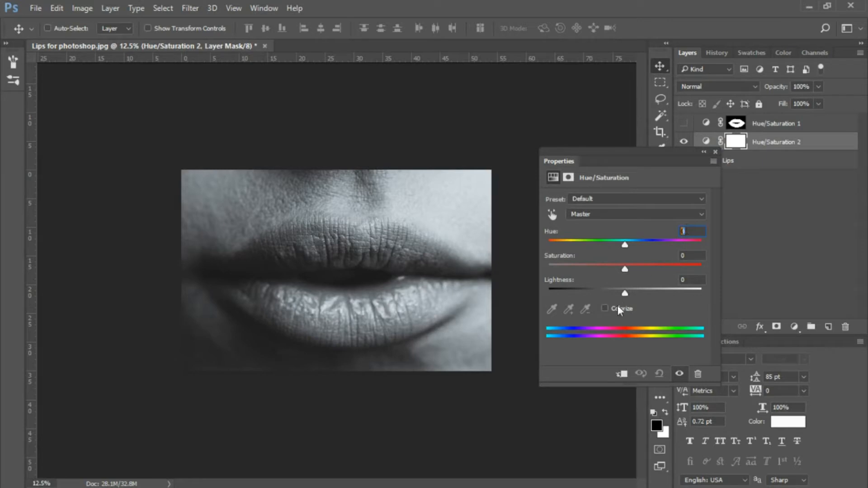
{"action": "left_click", "coordinate": [605, 308]}
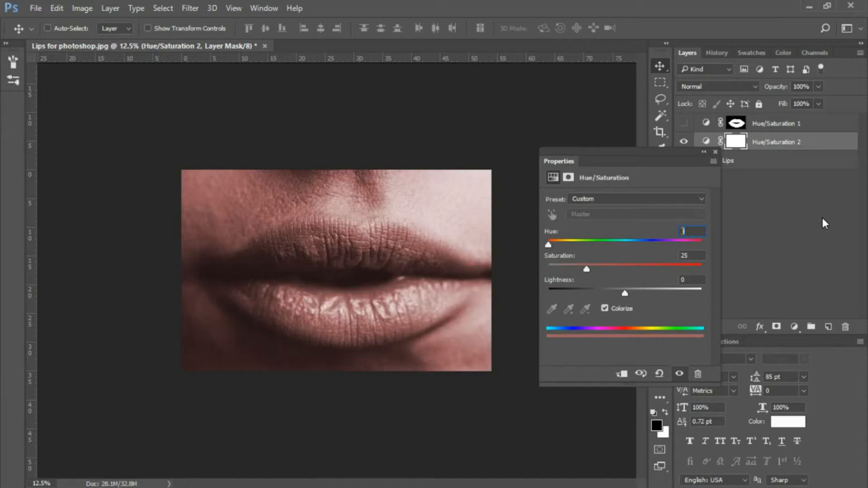
Step: Set the new adjustment's hue to 360, saturation to 60 and lightness to -50, and close its properties
{"action": "type", "text": "360"}
{"action": "type", "text": "60"}
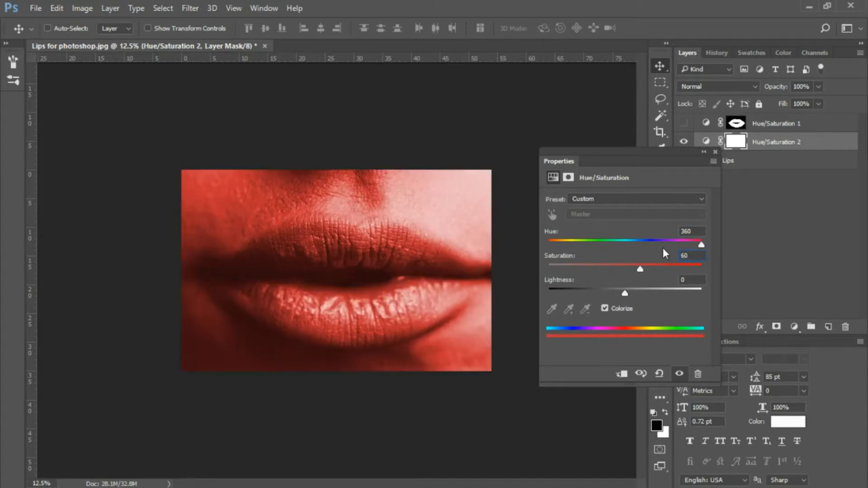
{"action": "key", "text": "Tab"}
{"action": "type", "text": "-50"}
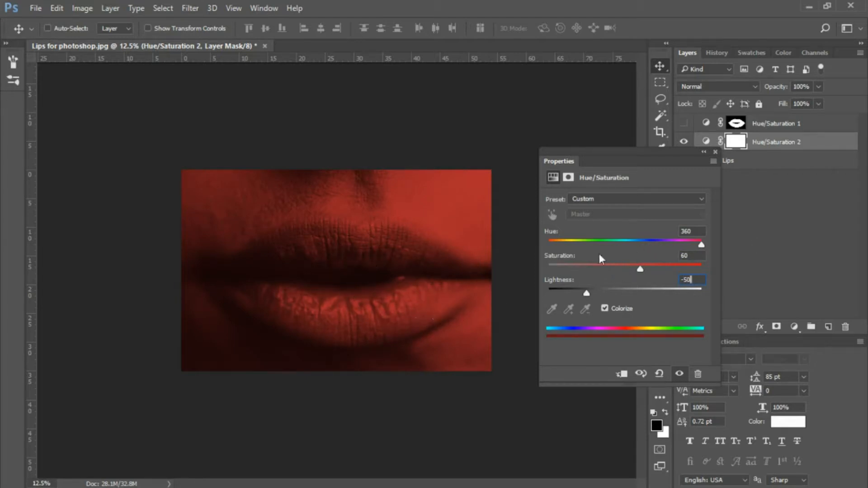
{"action": "left_click", "coordinate": [716, 151]}
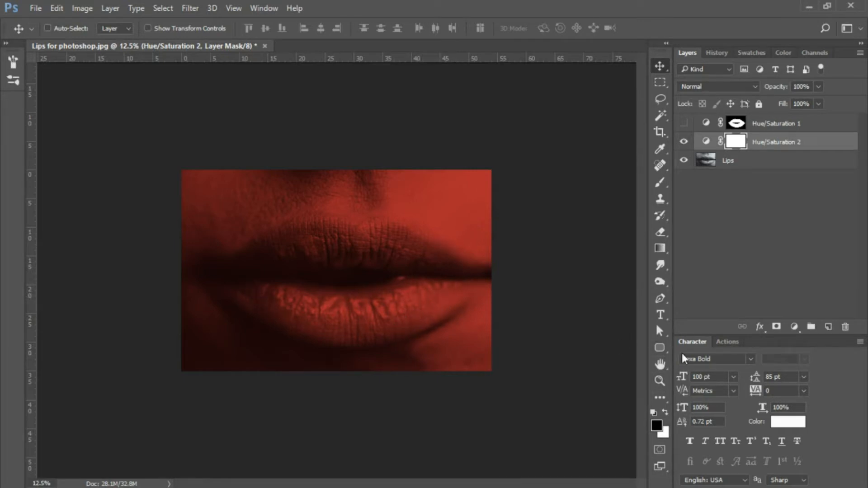
Step: Invert the adjustment's layer mask to black and ready a 600 px brush with white as the foreground color
{"action": "key", "text": "ctrl+i"}
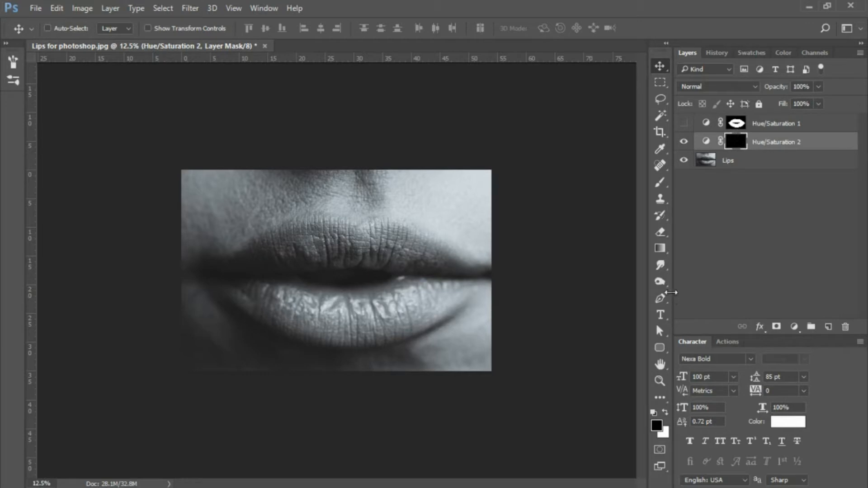
{"action": "left_click", "coordinate": [659, 183]}
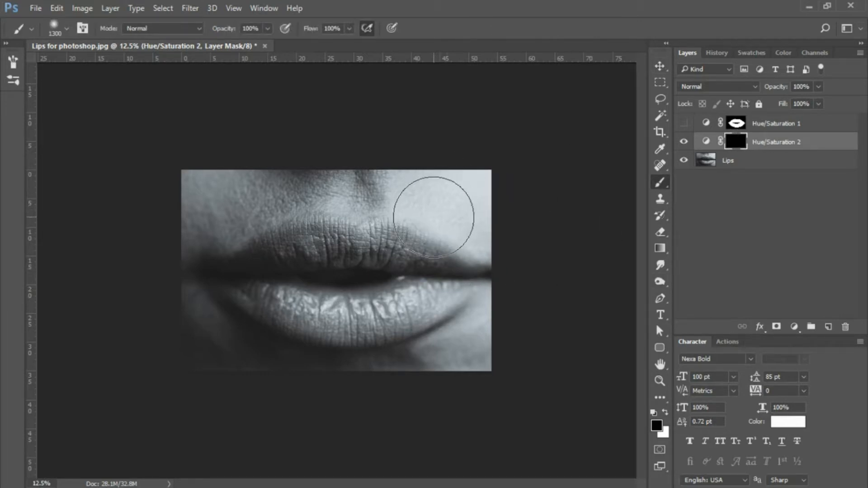
{"action": "key", "text": "bracketleft"}
{"action": "key", "text": "bracketleft"}
{"action": "key", "text": "bracketleft"}
{"action": "key", "text": "bracketleft"}
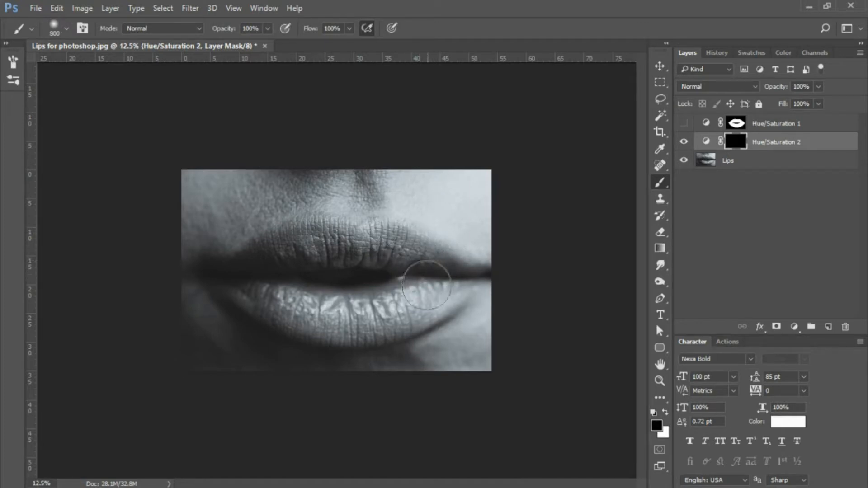
{"action": "key", "text": "bracketleft"}
{"action": "key", "text": "bracketleft"}
{"action": "key", "text": "bracketleft"}
{"action": "left_click", "coordinate": [666, 414]}
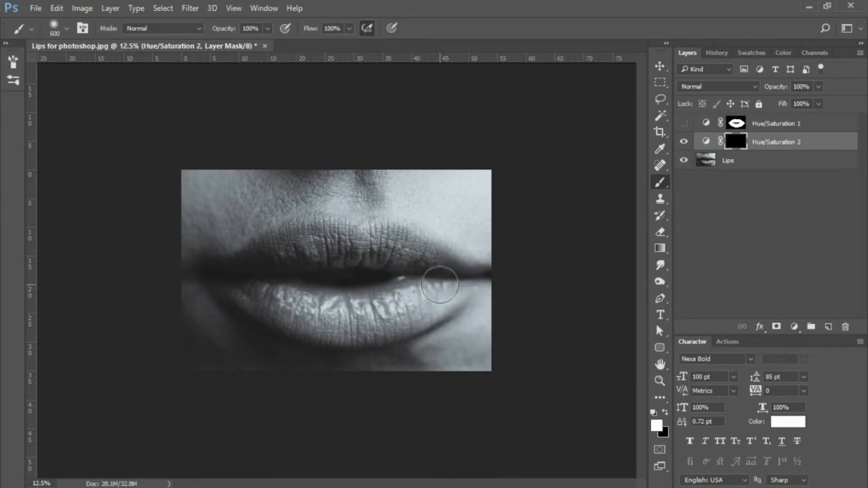
Step: Undo a test brush stroke made over the right corner of the lips and reduce the brush to 250 px
{"action": "left_click_drag", "start_coordinate": [445, 274], "coordinate": [417, 296]}
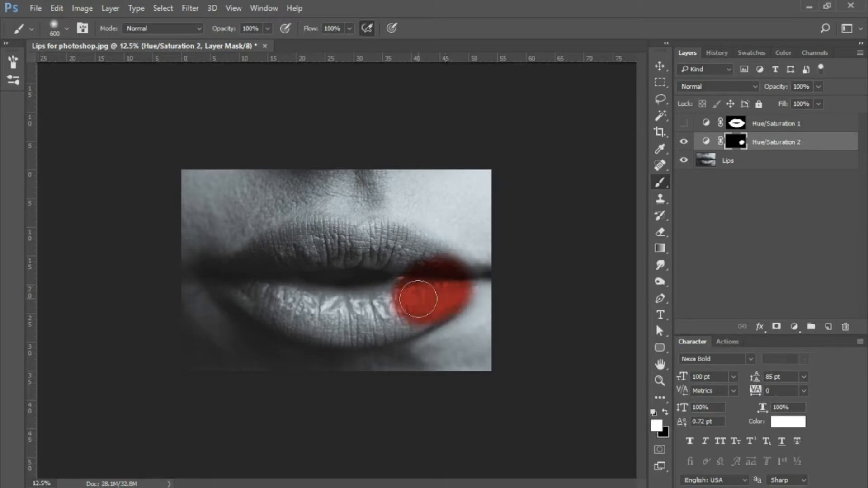
{"action": "key", "text": "ctrl+z"}
{"action": "key", "text": "bracketleft"}
{"action": "key", "text": "bracketleft"}
{"action": "key", "text": "bracketleft"}
{"action": "key", "text": "bracketleft"}
{"action": "key", "text": "bracketleft"}
{"action": "key", "text": "bracketleft"}
{"action": "key", "text": "bracketleft"}
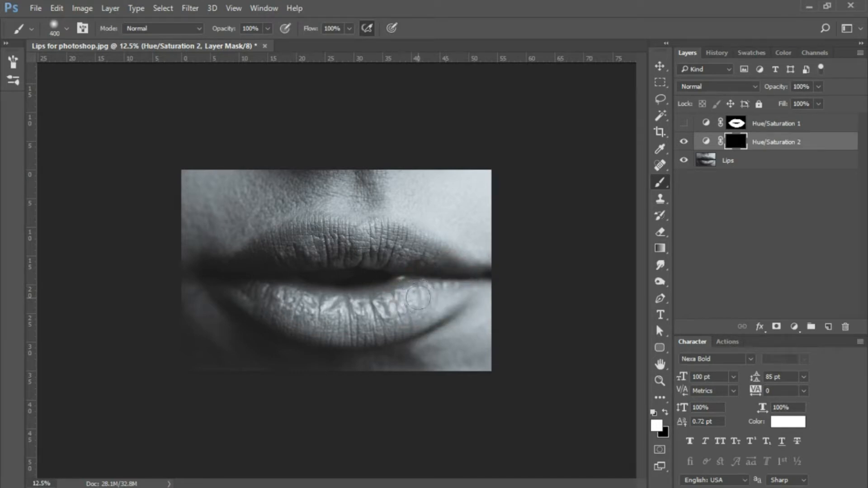
Step: Paint the mask white over the lower lip and along the upper lip, and clean the lower edge with black
{"action": "mouse_move", "coordinate": [442, 289]}
{"action": "left_mouse_down"}
{"action": "mouse_move", "coordinate": [372, 319]}
{"action": "mouse_move", "coordinate": [289, 308]}
{"action": "mouse_move", "coordinate": [348, 330]}
{"action": "mouse_move", "coordinate": [402, 323]}
{"action": "mouse_move", "coordinate": [447, 294]}
{"action": "mouse_move", "coordinate": [364, 321]}
{"action": "mouse_move", "coordinate": [241, 293]}
{"action": "mouse_move", "coordinate": [321, 328]}
{"action": "mouse_move", "coordinate": [370, 331]}
{"action": "mouse_move", "coordinate": [413, 322]}
{"action": "mouse_move", "coordinate": [460, 285]}
{"action": "mouse_move", "coordinate": [416, 296]}
{"action": "mouse_move", "coordinate": [418, 286]}
{"action": "mouse_move", "coordinate": [357, 308]}
{"action": "mouse_move", "coordinate": [266, 293]}
{"action": "left_mouse_up"}
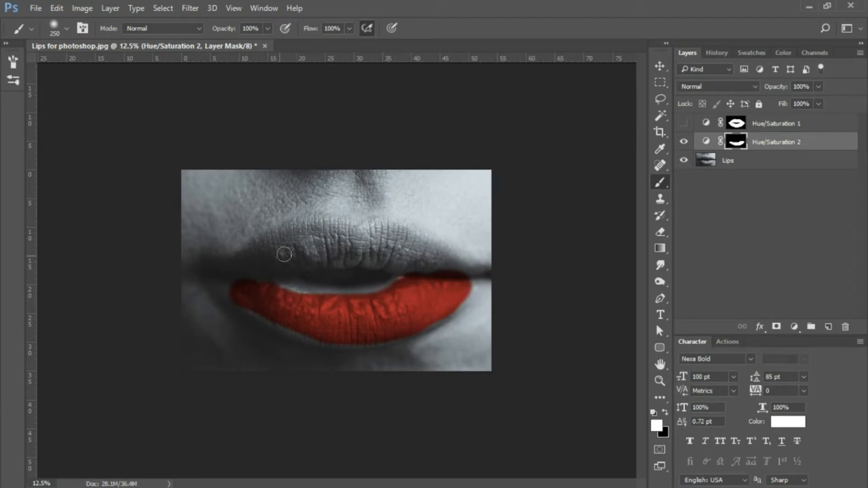
{"action": "mouse_move", "coordinate": [249, 265]}
{"action": "left_mouse_down"}
{"action": "mouse_move", "coordinate": [297, 229]}
{"action": "mouse_move", "coordinate": [387, 233]}
{"action": "mouse_move", "coordinate": [458, 274]}
{"action": "mouse_move", "coordinate": [453, 280]}
{"action": "mouse_move", "coordinate": [467, 290]}
{"action": "mouse_move", "coordinate": [431, 315]}
{"action": "mouse_move", "coordinate": [363, 337]}
{"action": "mouse_move", "coordinate": [323, 341]}
{"action": "mouse_move", "coordinate": [245, 306]}
{"action": "mouse_move", "coordinate": [254, 321]}
{"action": "left_mouse_up"}
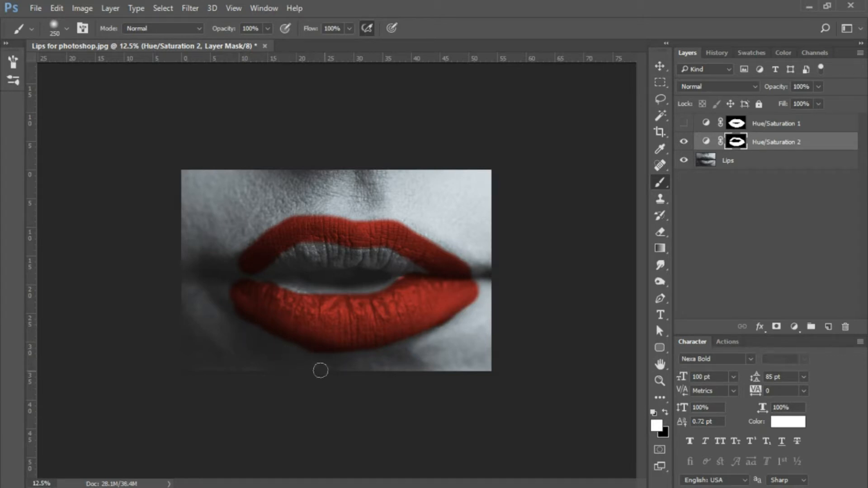
{"action": "key", "text": "x"}
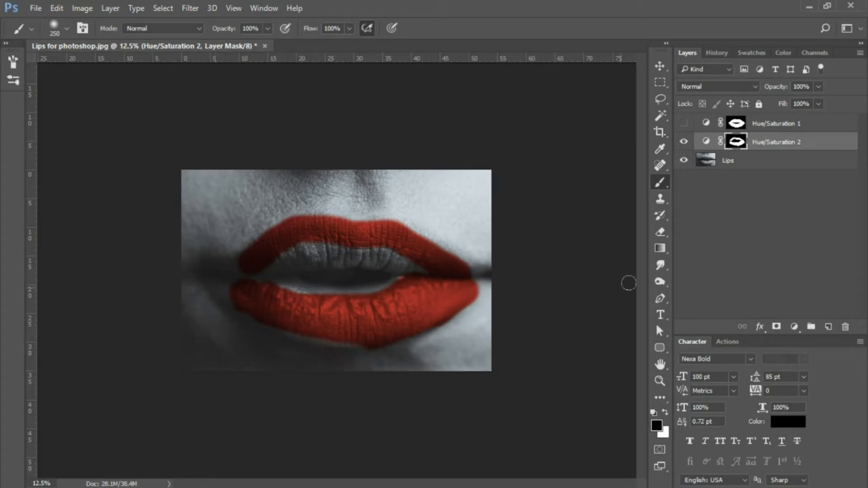
Step: Delete the Hue/Saturation 2 layer and show the Hue/Saturation 1 layer
{"action": "left_click", "coordinate": [684, 141]}
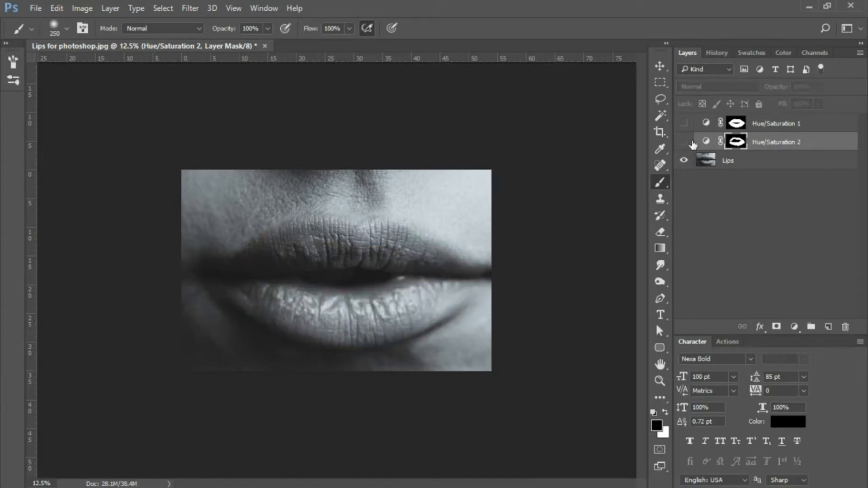
{"action": "left_click", "coordinate": [776, 147]}
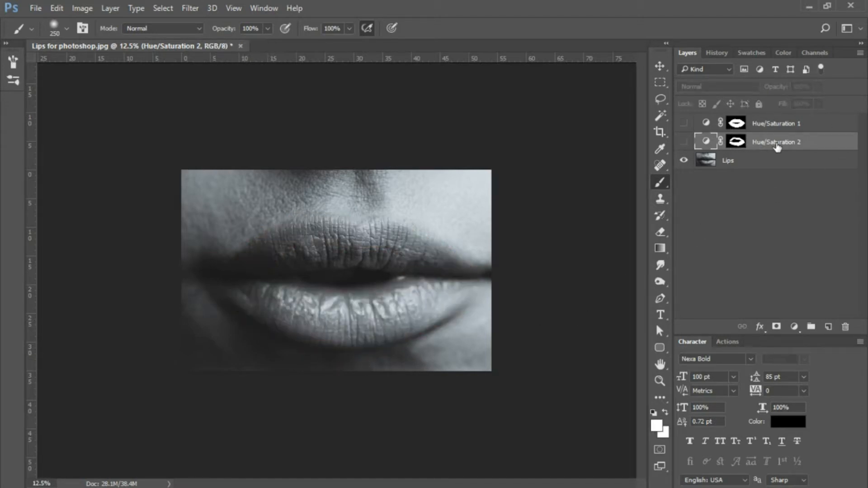
{"action": "right_click", "coordinate": [776, 145]}
{"action": "left_click", "coordinate": [589, 170]}
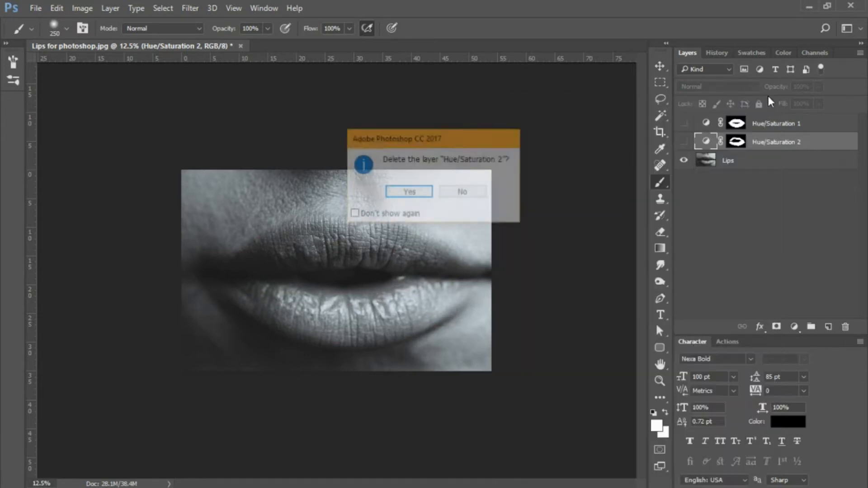
{"action": "left_click", "coordinate": [409, 192]}
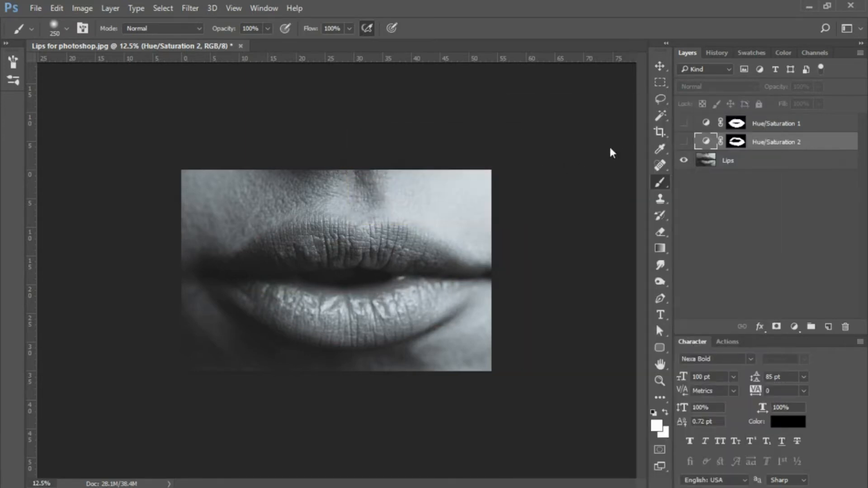
{"action": "left_click", "coordinate": [684, 124]}
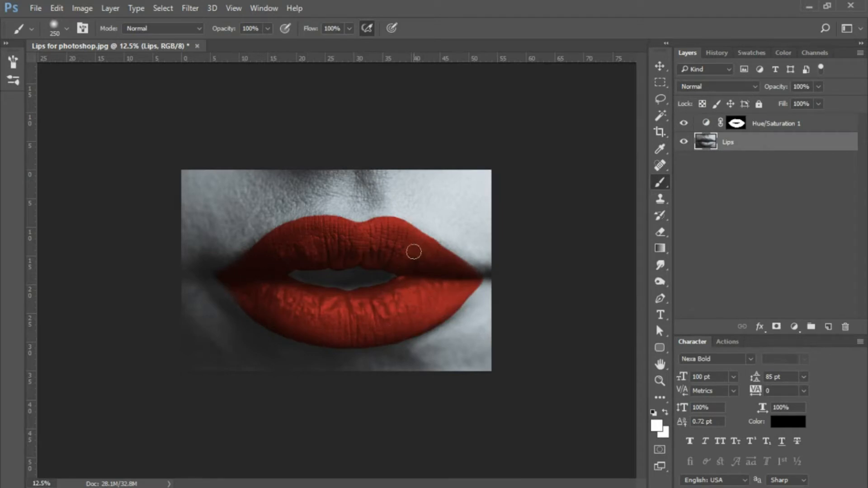
{"action": "left_click", "coordinate": [792, 129]}
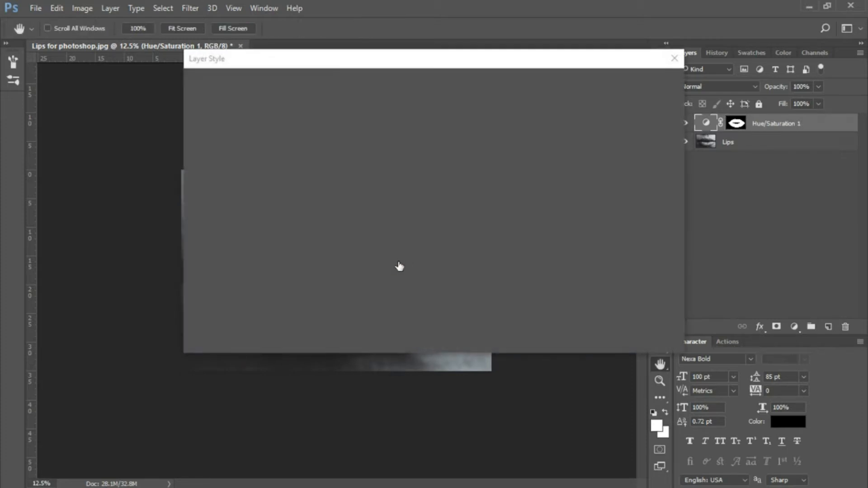
{"action": "left_click_drag", "start_coordinate": [426, 58], "coordinate": [771, 205]}
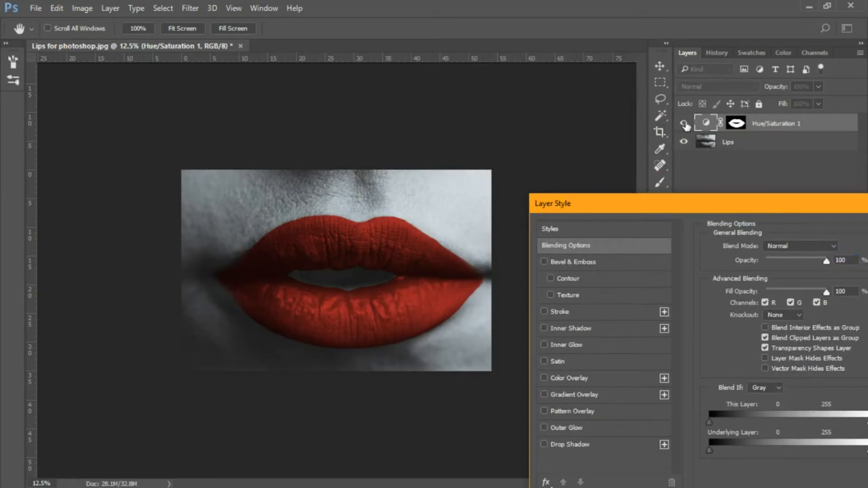
{"action": "left_click_drag", "start_coordinate": [714, 211], "coordinate": [473, 176]}
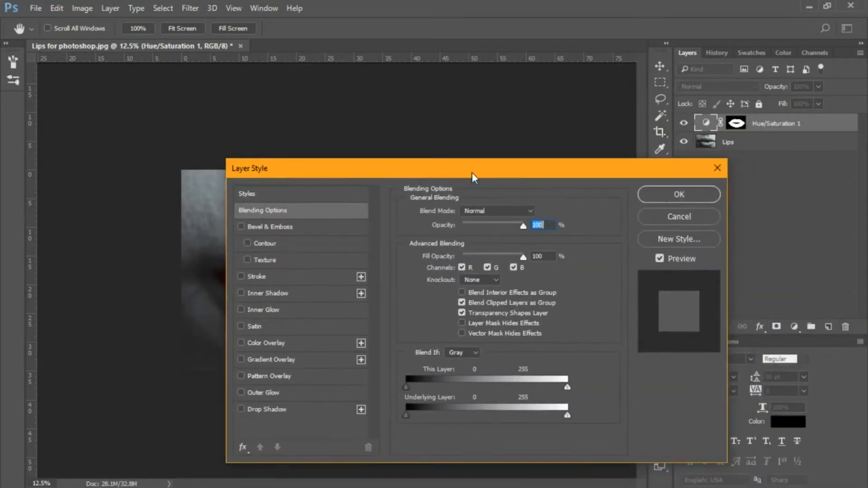
{"action": "left_click", "coordinate": [682, 216]}
{"action": "left_click", "coordinate": [706, 153]}
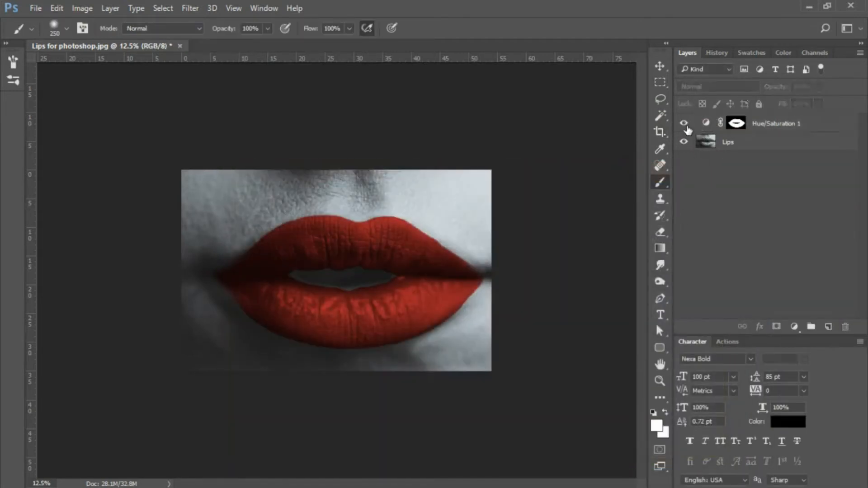
Step: Hide and reshow the Hue/Saturation 1 layer to compare the lips with and without the red color
{"action": "left_click", "coordinate": [686, 126]}
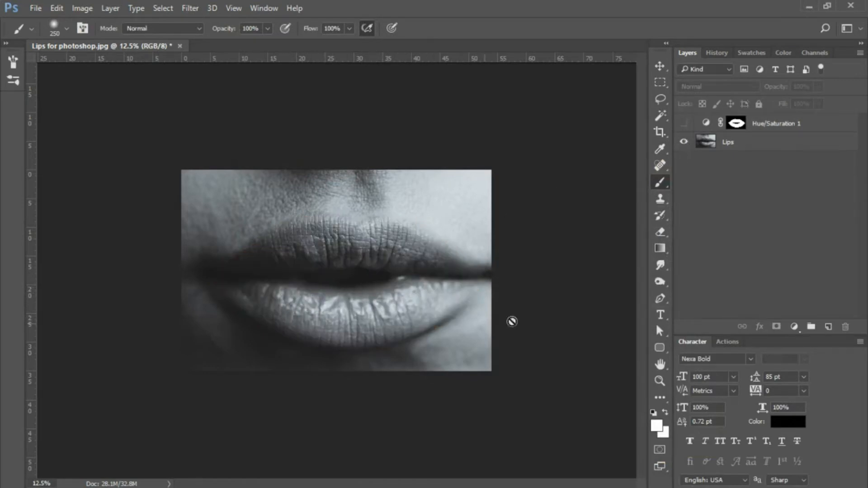
{"action": "left_click", "coordinate": [683, 124]}
Step: In the Hue/Saturation 1 layer's blending options, lower the Underlying Layer white point of Blend If to about 205
{"action": "left_click", "coordinate": [825, 130]}
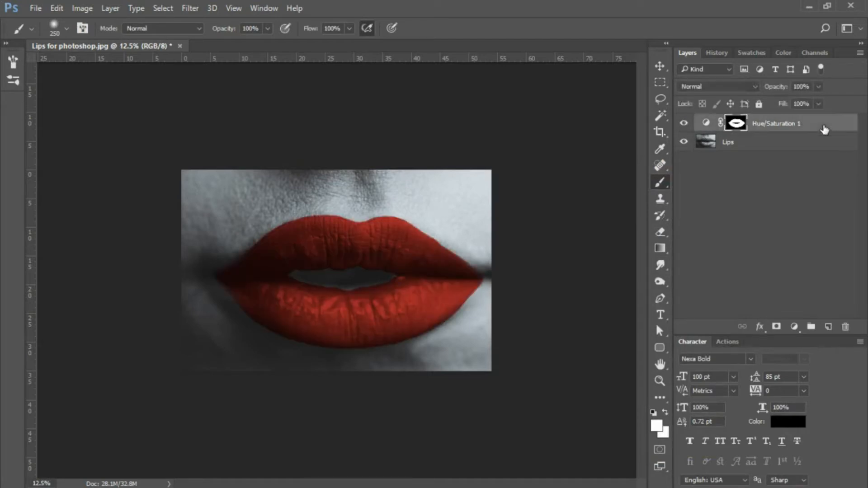
{"action": "double_click", "coordinate": [823, 130]}
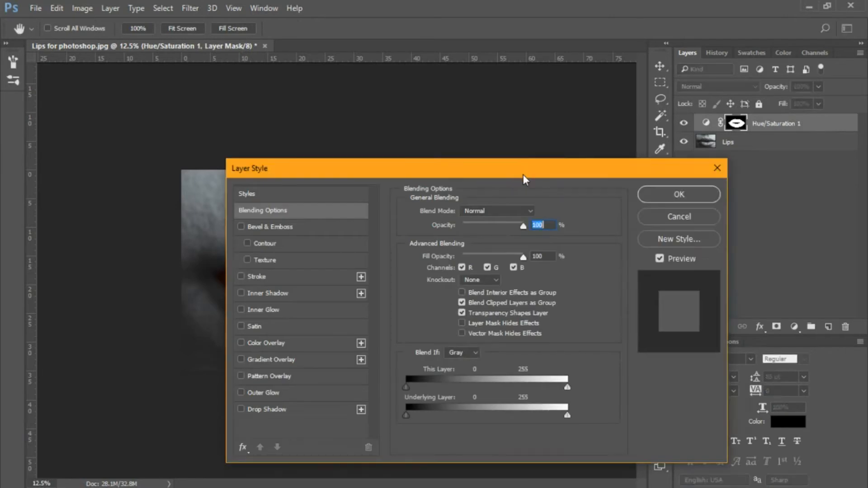
{"action": "left_click_drag", "start_coordinate": [516, 168], "coordinate": [741, 121]}
{"action": "left_click_drag", "start_coordinate": [761, 121], "coordinate": [782, 121]}
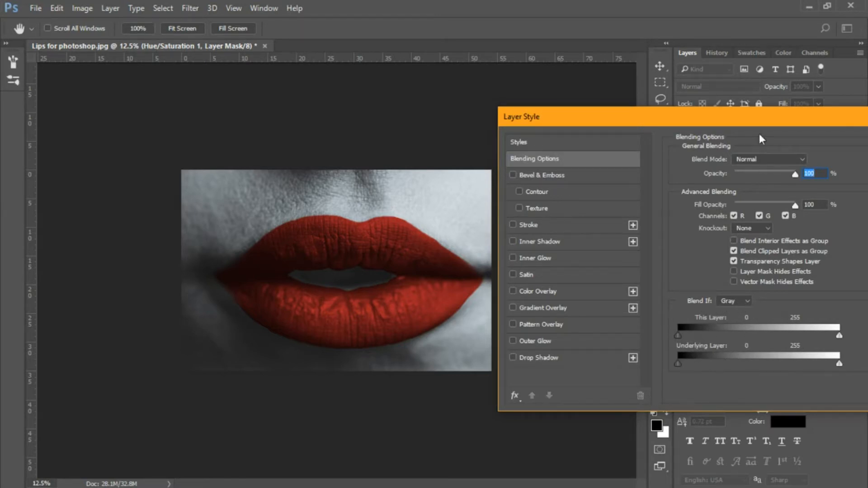
{"action": "left_click_drag", "start_coordinate": [747, 113], "coordinate": [744, 179]}
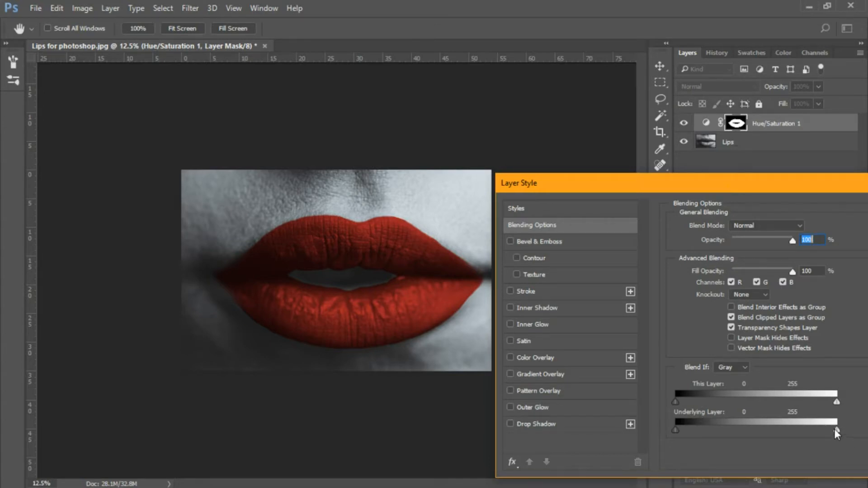
{"action": "mouse_move", "coordinate": [818, 433]}
{"action": "left_mouse_down"}
{"action": "mouse_move", "coordinate": [795, 429]}
{"action": "mouse_move", "coordinate": [804, 430]}
{"action": "left_mouse_up"}
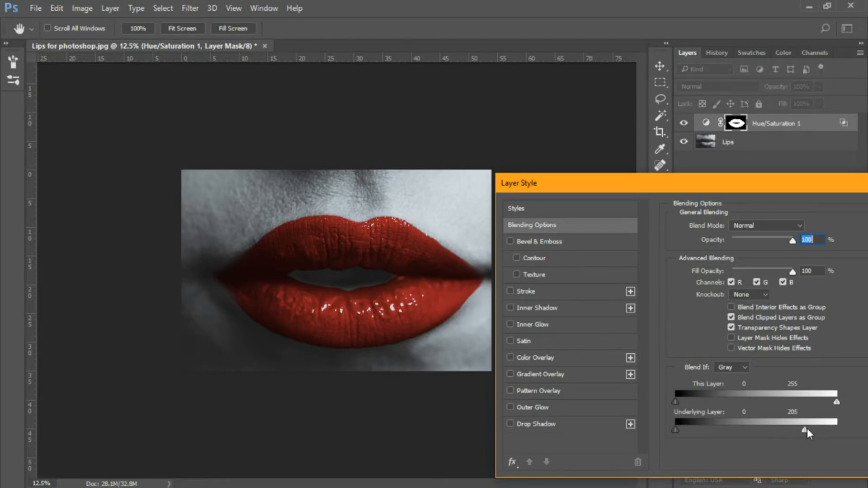
{"action": "left_click", "coordinate": [806, 429]}
{"action": "left_click_drag", "start_coordinate": [806, 431], "coordinate": [804, 430]}
Step: Split the Underlying Layer white point, move its lower half to about 159, and apply the blending options
{"action": "key", "text": "alt"}
{"action": "left_click_drag", "start_coordinate": [803, 430], "coordinate": [798, 433]}
{"action": "left_click_drag", "start_coordinate": [800, 432], "coordinate": [780, 430]}
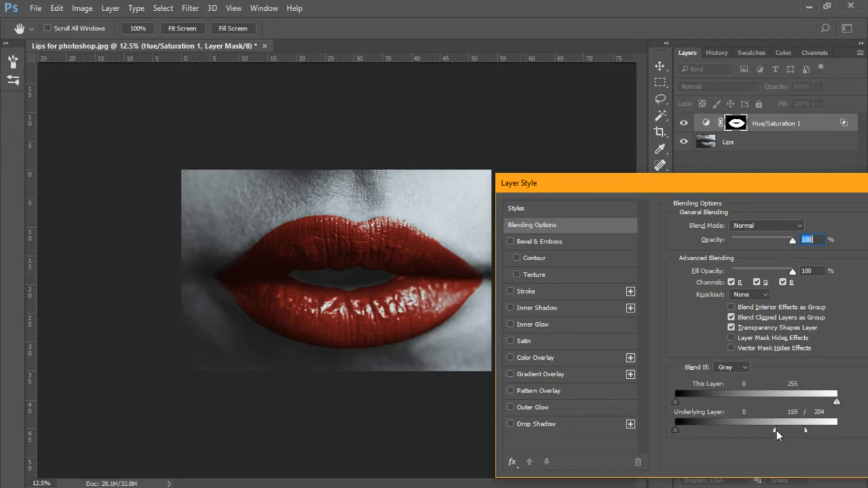
{"action": "left_click_drag", "start_coordinate": [782, 183], "coordinate": [608, 169]}
{"action": "left_click", "coordinate": [752, 194]}
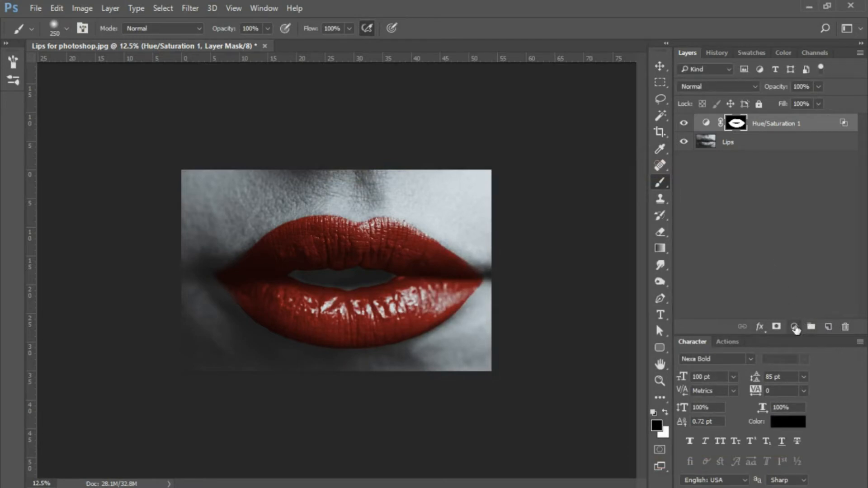
Step: Add a Black & White adjustment layer with Reds set to 250 and Yellows set to 108
{"action": "left_click", "coordinate": [795, 327]}
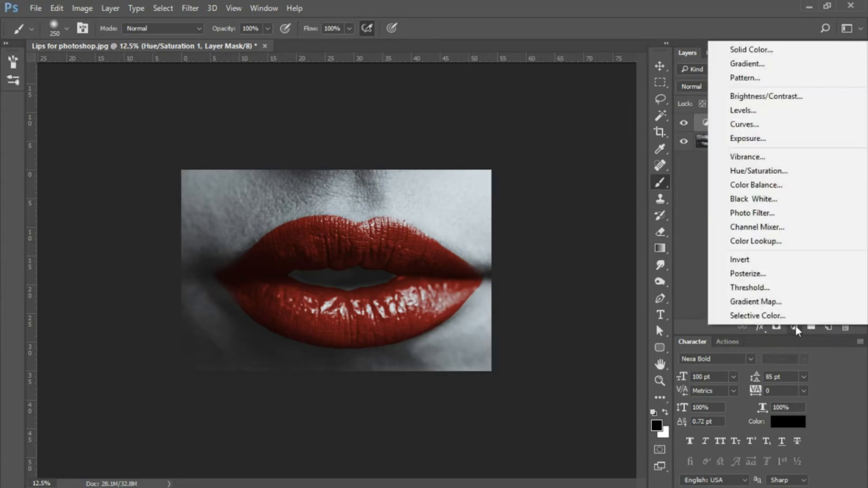
{"action": "left_click", "coordinate": [770, 198]}
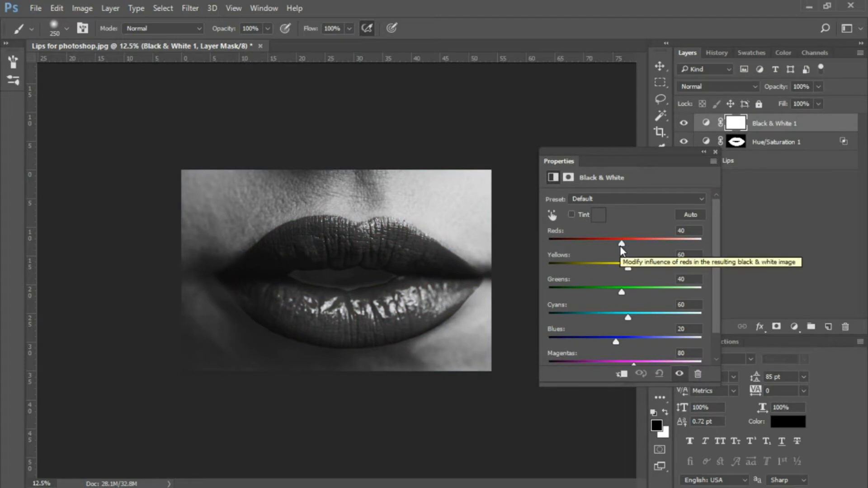
{"action": "left_click_drag", "start_coordinate": [695, 234], "coordinate": [650, 239]}
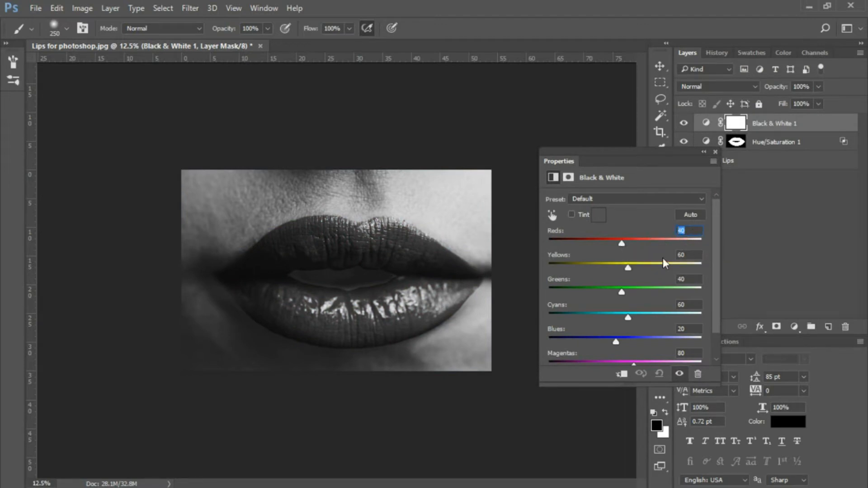
{"action": "type", "text": "250"}
{"action": "key", "text": "Tab"}
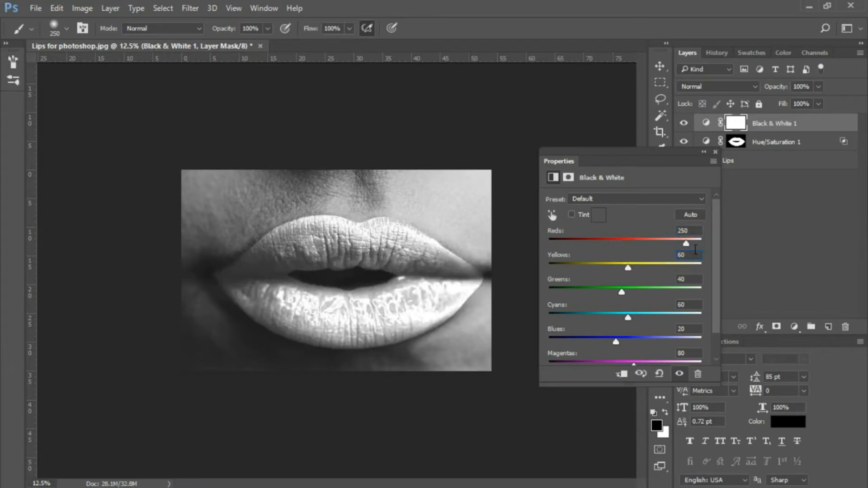
{"action": "left_click_drag", "start_coordinate": [695, 250], "coordinate": [669, 247]}
{"action": "type", "text": "108"}
{"action": "left_click", "coordinate": [714, 153]}
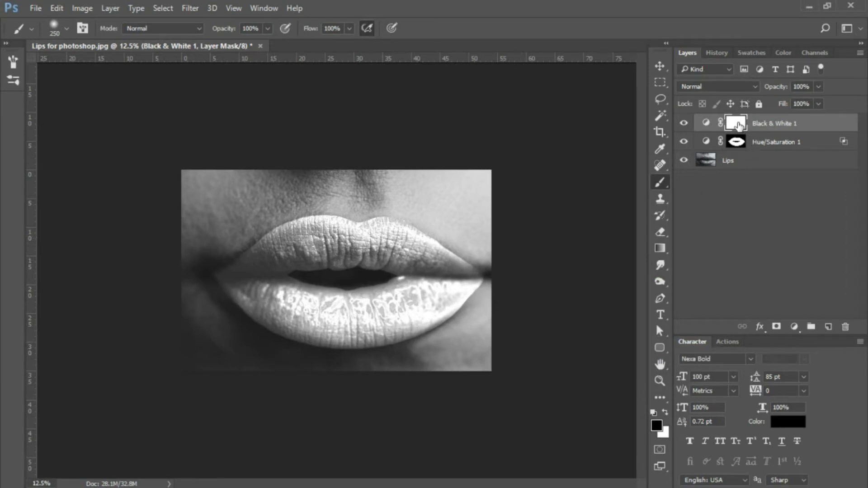
Step: Delete the layer mask from the Black & White 1 layer
{"action": "left_click", "coordinate": [706, 123]}
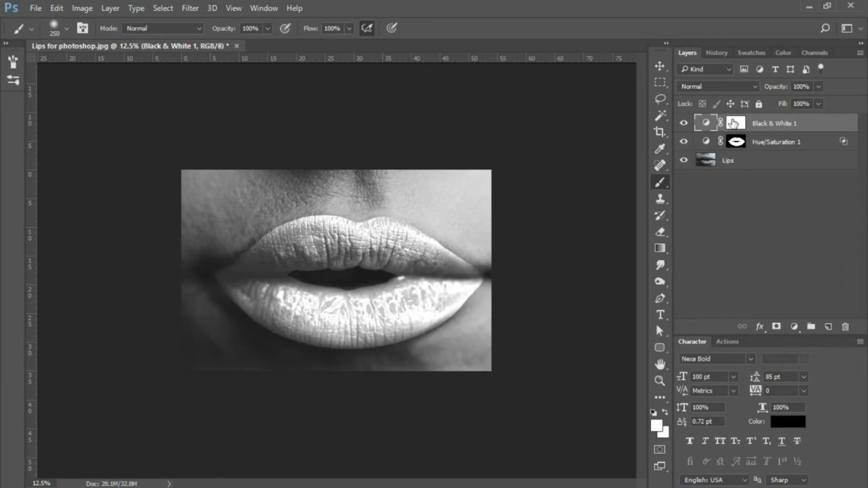
{"action": "left_click_drag", "start_coordinate": [733, 122], "coordinate": [846, 327]}
{"action": "left_click", "coordinate": [398, 197]}
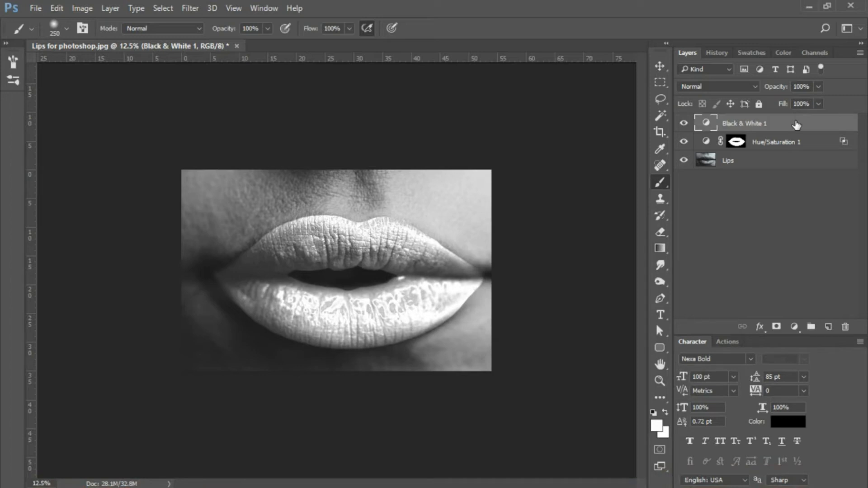
Step: In the Black & White 1 layer's Blend If settings, split the Underlying Layer black point and move its upper half to about 116
{"action": "double_click", "coordinate": [795, 124]}
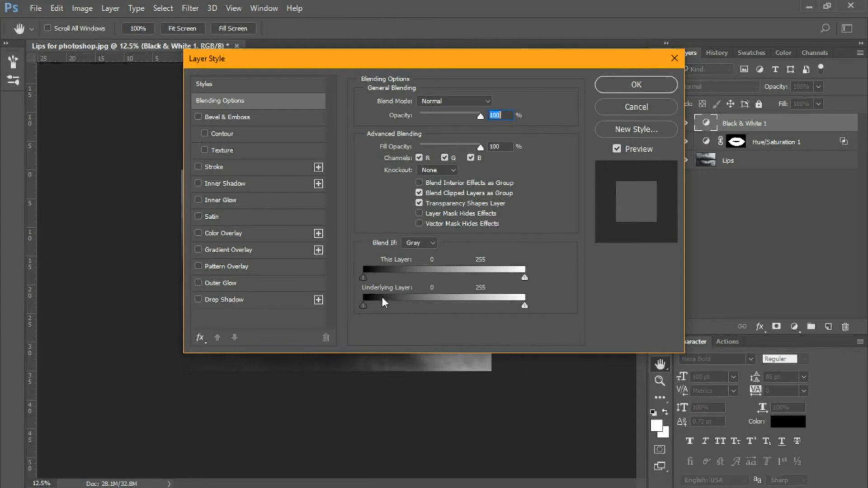
{"action": "left_click_drag", "start_coordinate": [364, 307], "coordinate": [365, 307], "text": "alt"}
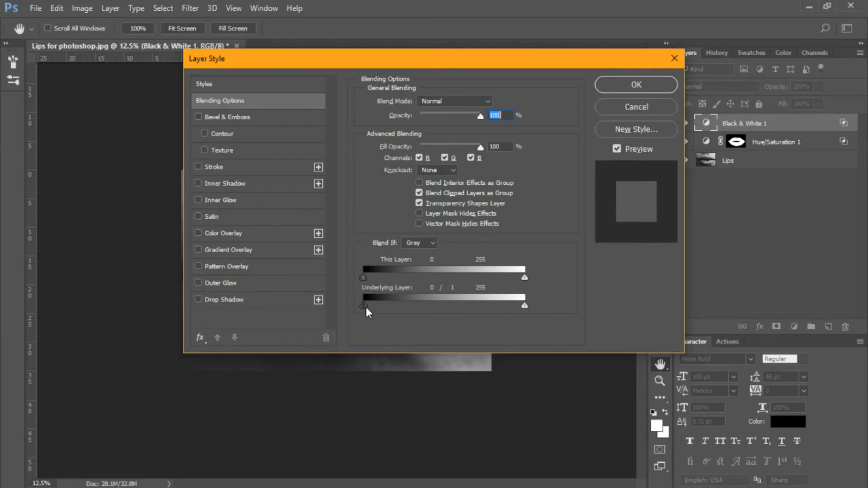
{"action": "left_click_drag", "start_coordinate": [365, 308], "coordinate": [381, 306]}
{"action": "left_click_drag", "start_coordinate": [403, 307], "coordinate": [427, 308]}
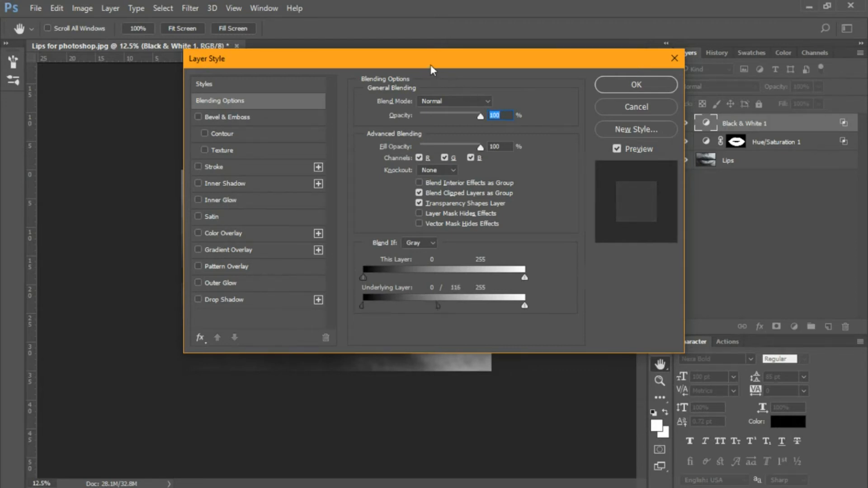
{"action": "left_click_drag", "start_coordinate": [430, 65], "coordinate": [740, 90]}
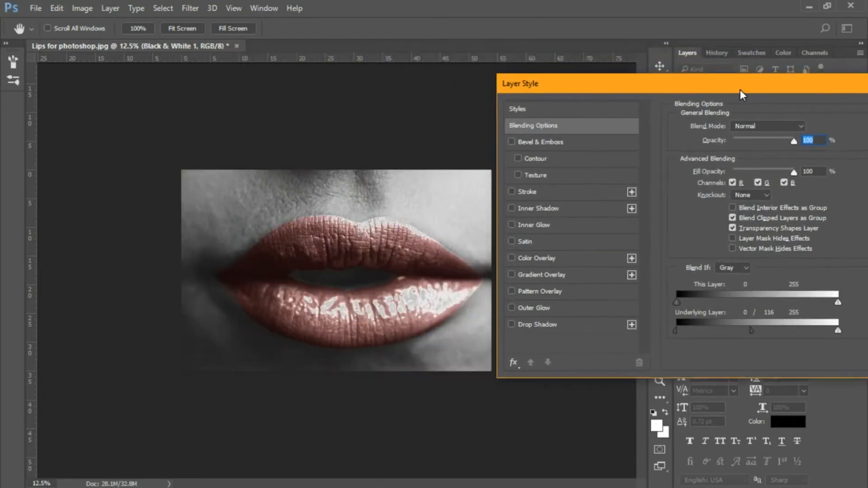
Step: Split This Layer's black point with its upper half at about 215, raise the Underlying Layer's upper half to about 155, and apply
{"action": "left_click", "coordinate": [676, 302], "text": "alt"}
{"action": "left_click_drag", "start_coordinate": [807, 303], "coordinate": [810, 304]}
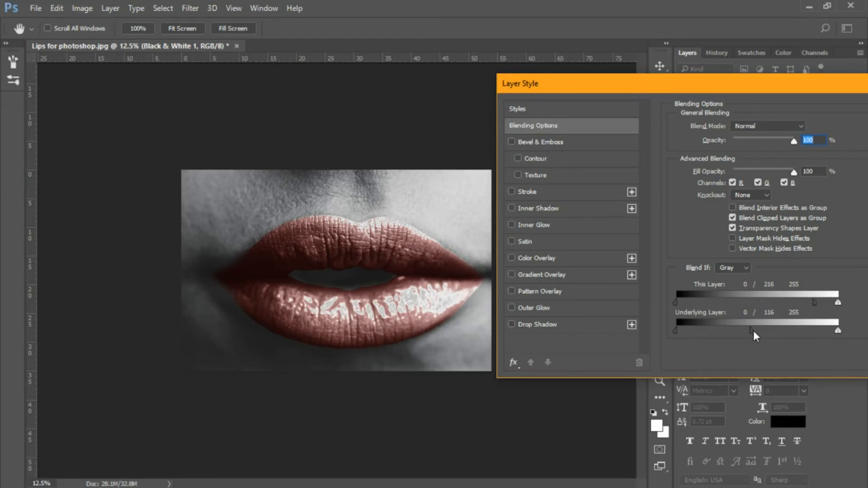
{"action": "left_click_drag", "start_coordinate": [753, 332], "coordinate": [765, 331]}
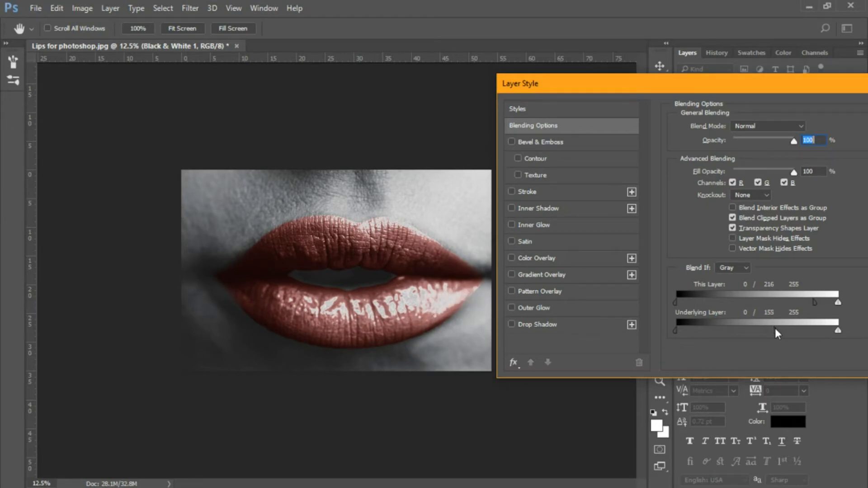
{"action": "mouse_move", "coordinate": [775, 329]}
{"action": "left_mouse_down"}
{"action": "mouse_move", "coordinate": [734, 329]}
{"action": "mouse_move", "coordinate": [781, 329]}
{"action": "left_mouse_up"}
{"action": "left_click_drag", "start_coordinate": [763, 82], "coordinate": [664, 71]}
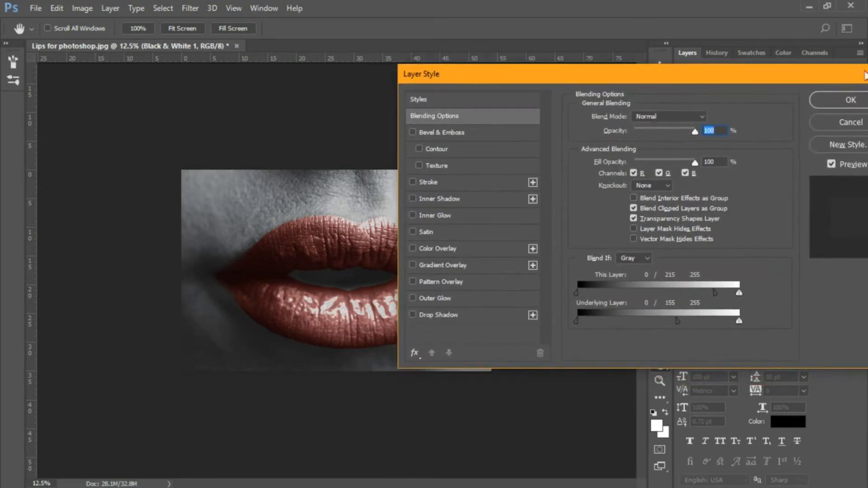
{"action": "left_click", "coordinate": [828, 101]}
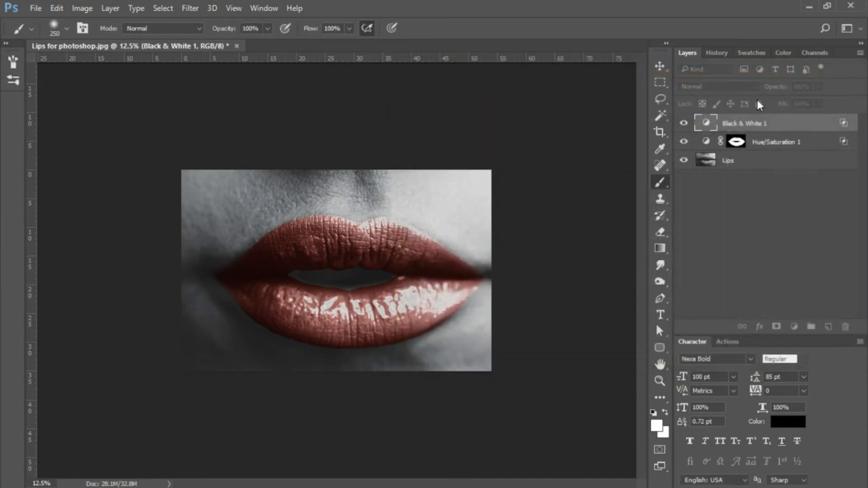
Step: In Polka dots.jpg, select the white dots using Color Range with Sampled Colors and Fuzziness 39
{"action": "key", "text": "ctrl+0"}
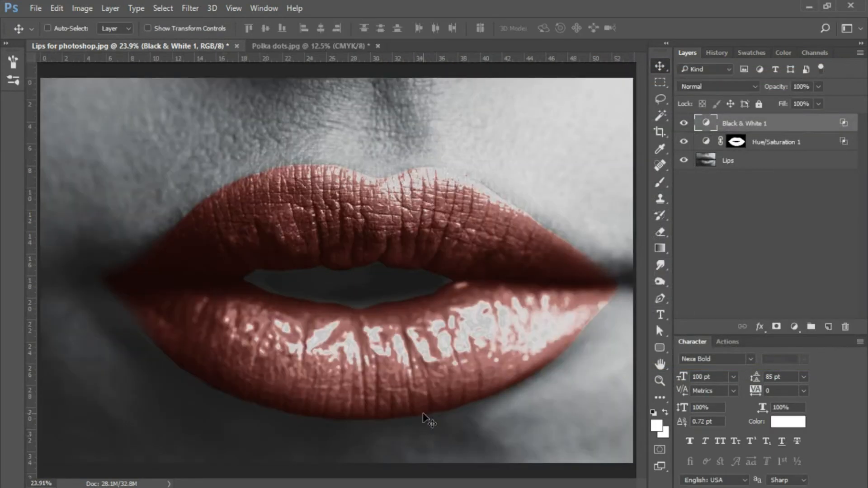
{"action": "left_click", "coordinate": [293, 46]}
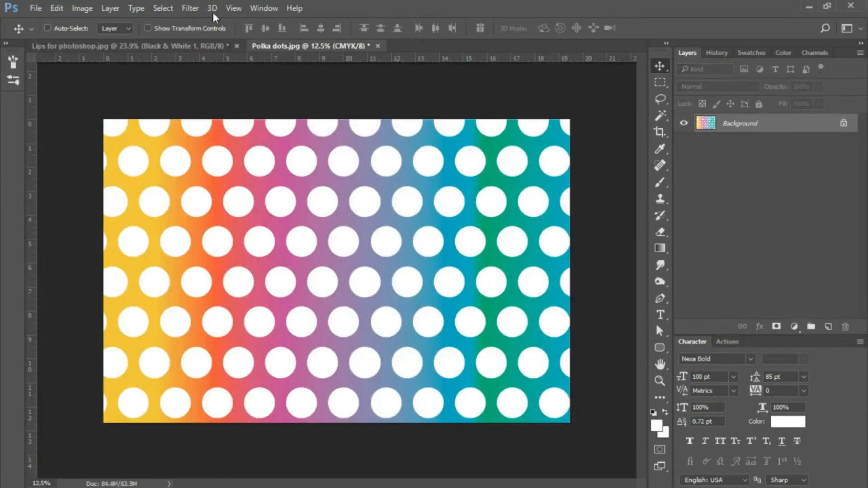
{"action": "left_click", "coordinate": [166, 8]}
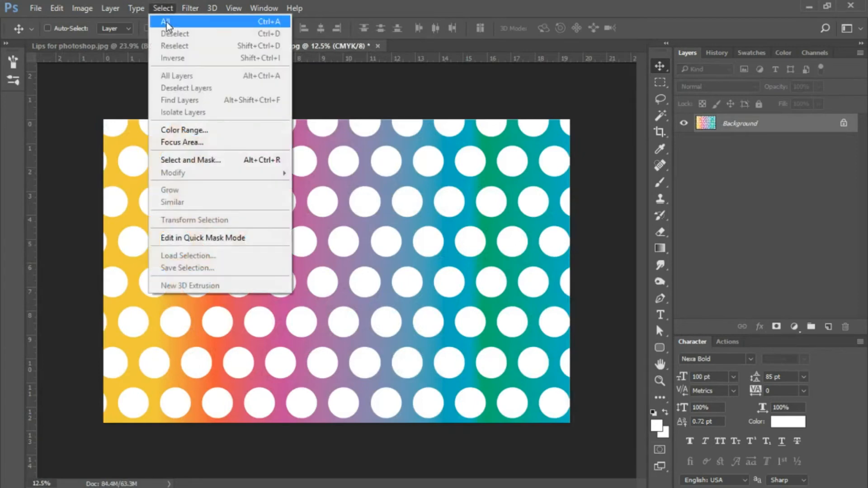
{"action": "left_click", "coordinate": [185, 130]}
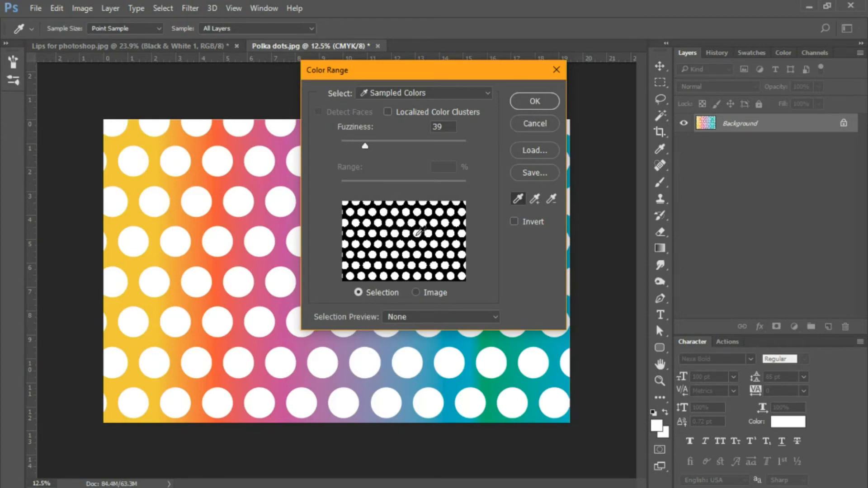
{"action": "left_click", "coordinate": [519, 101]}
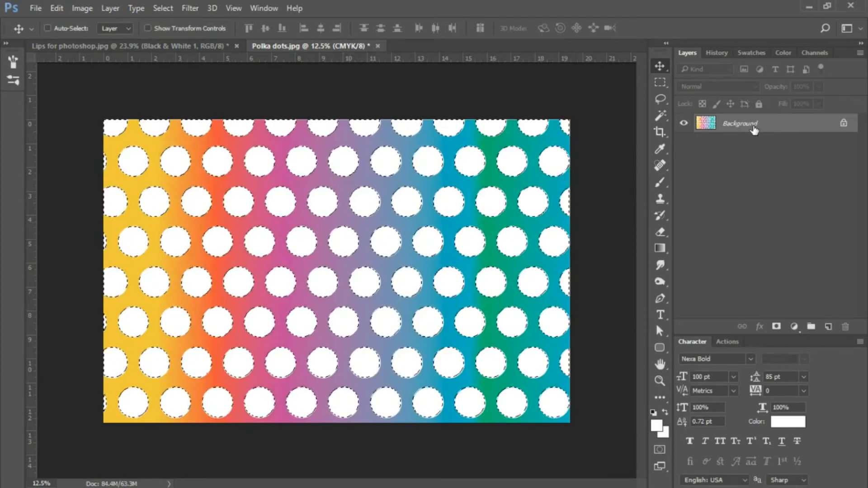
Step: Copy the selected dots to a new layer and bring that layer into the Lips for photoshop.jpg document
{"action": "key", "text": "ctrl"}
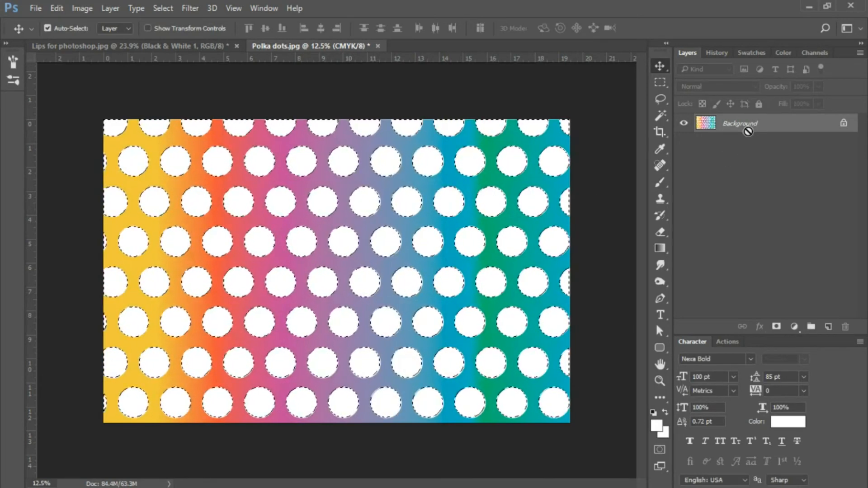
{"action": "key", "text": "ctrl+j"}
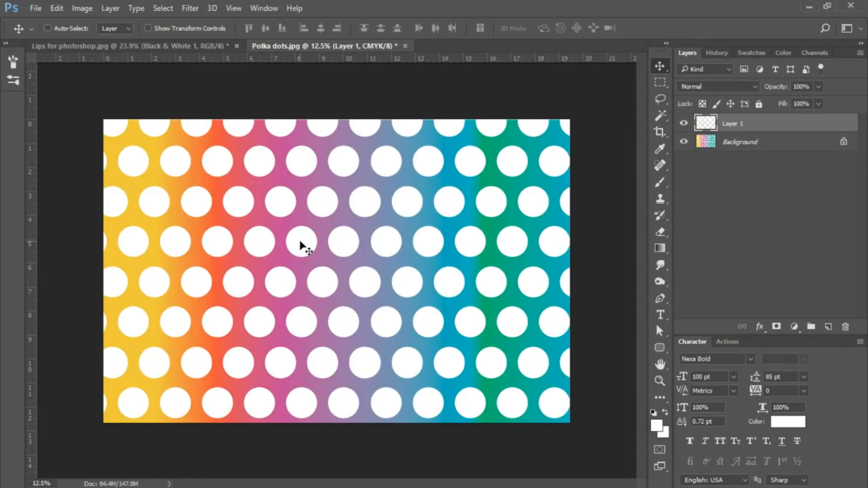
{"action": "left_click_drag", "start_coordinate": [301, 244], "coordinate": [360, 272]}
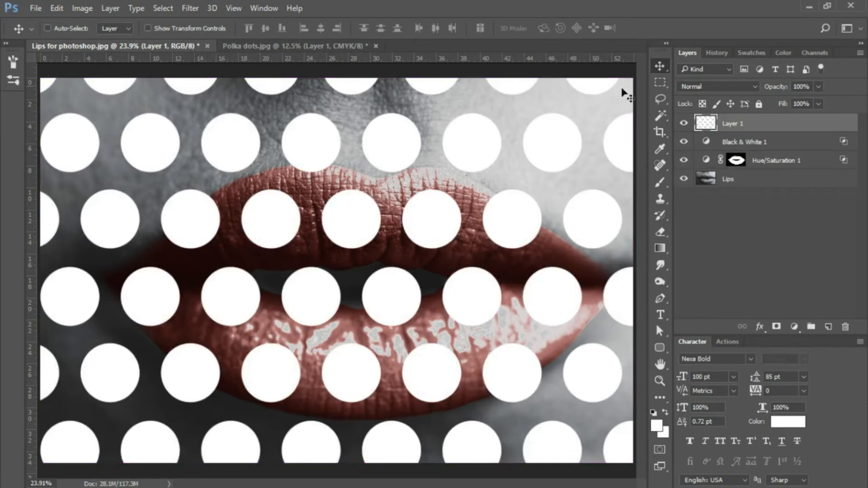
Step: Scale the dots layer to about 60%, rotate it to about -6.8°, and shift it slightly right so it covers the lips
{"action": "key", "text": "ctrl+minus"}
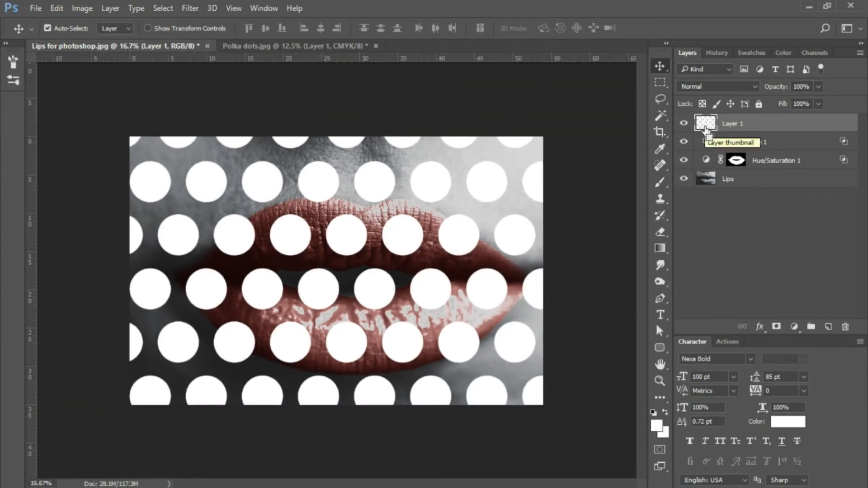
{"action": "key", "text": "ctrl+minus"}
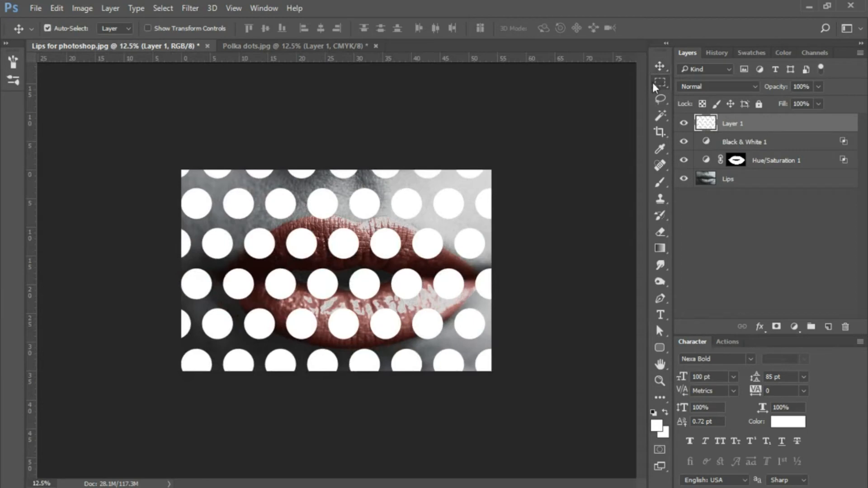
{"action": "key", "text": "ctrl+t"}
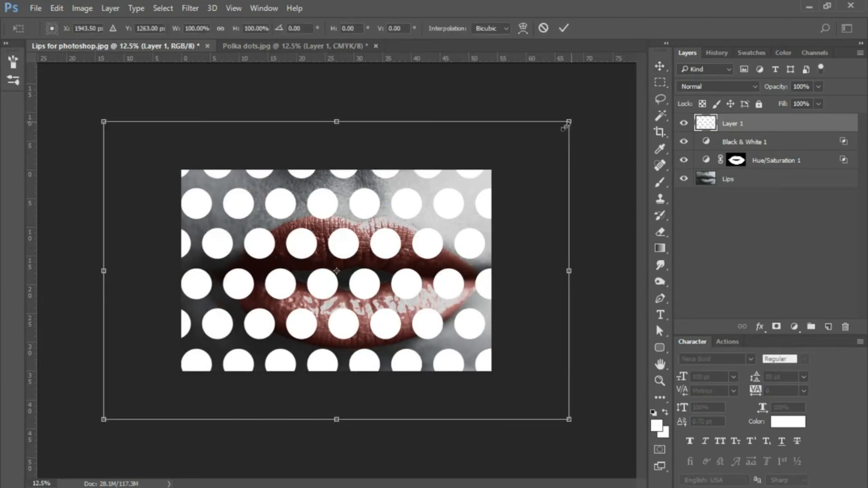
{"action": "left_click_drag", "start_coordinate": [570, 121], "coordinate": [475, 176]}
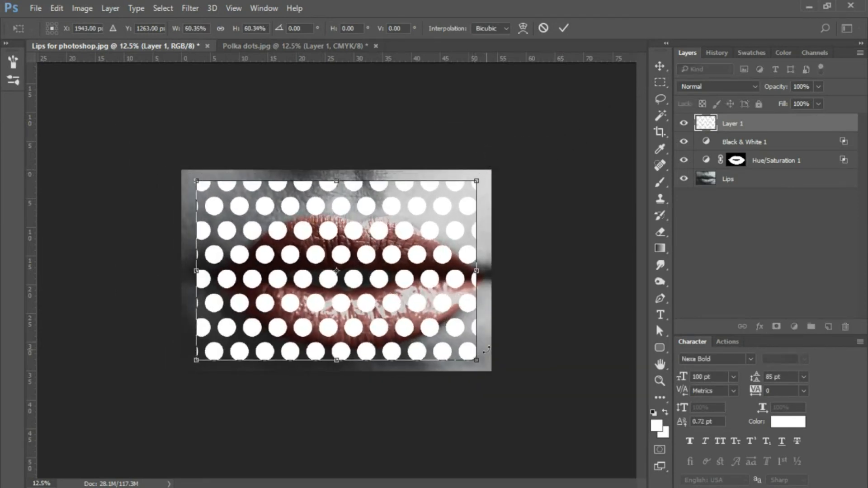
{"action": "left_click_drag", "start_coordinate": [494, 365], "coordinate": [502, 351]}
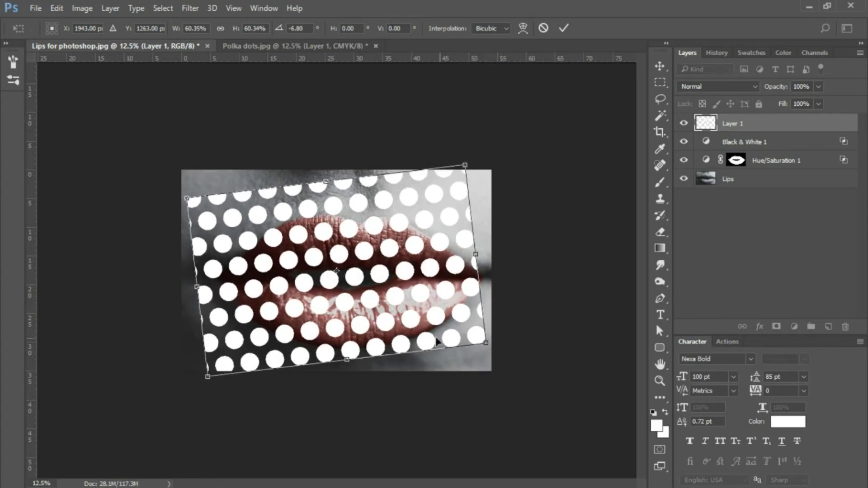
{"action": "left_click_drag", "start_coordinate": [390, 322], "coordinate": [401, 323]}
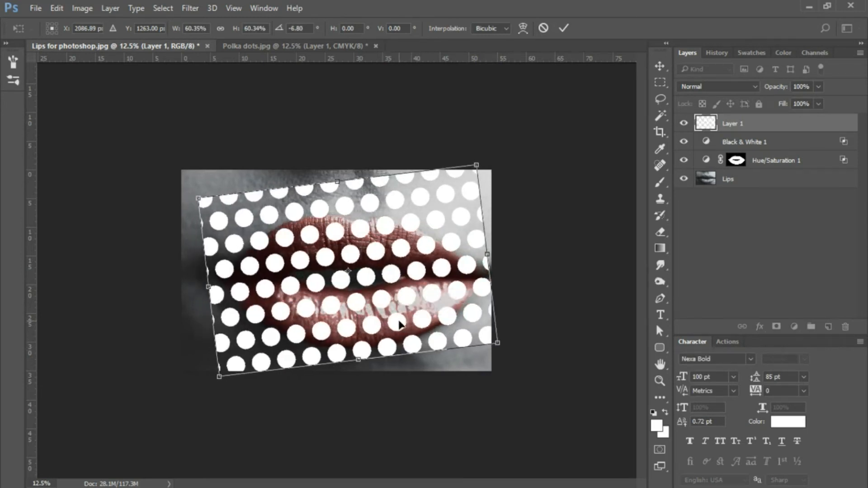
{"action": "key", "text": "ctrl+h"}
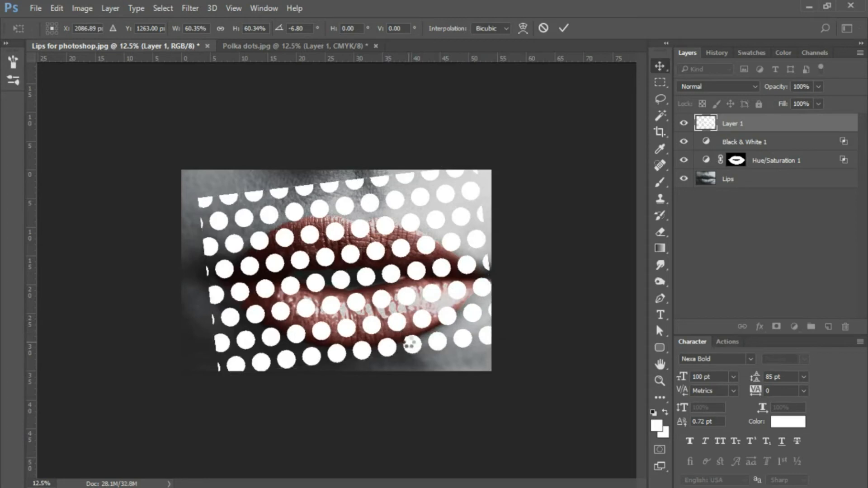
{"action": "key", "text": "Return"}
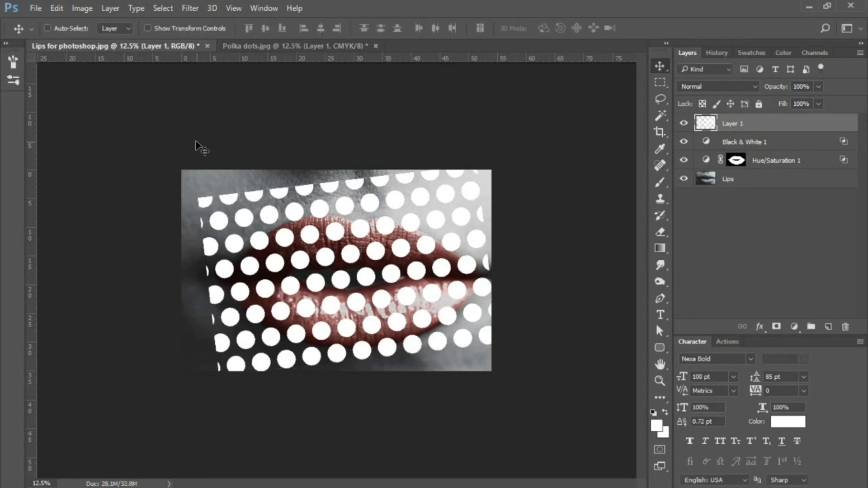
Step: Apply the ZigZag distortion to the dots layer with Amount 4, Ridges 20 and the Pond Ripples style
{"action": "left_click", "coordinate": [188, 8]}
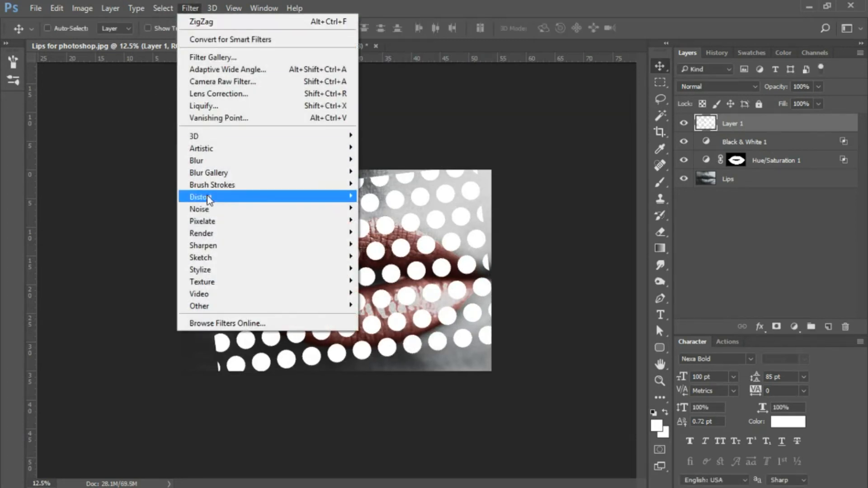
{"action": "mouse_move", "coordinate": [219, 200]}
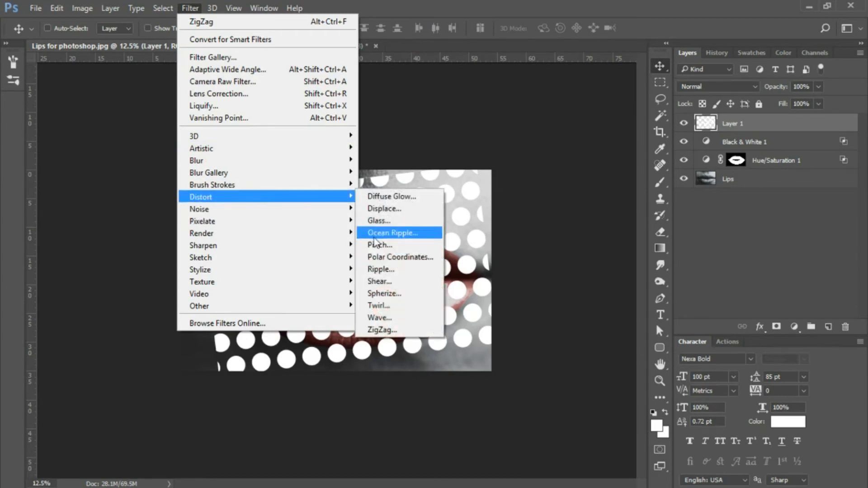
{"action": "left_click", "coordinate": [400, 333]}
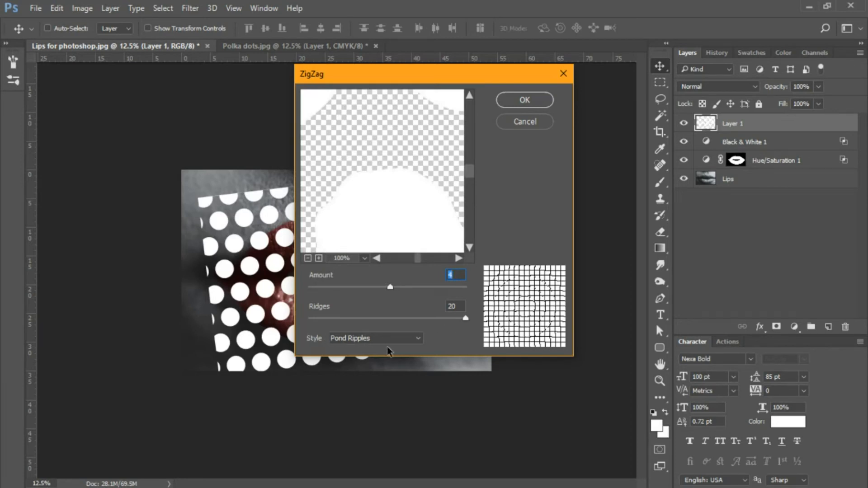
{"action": "left_click", "coordinate": [509, 102]}
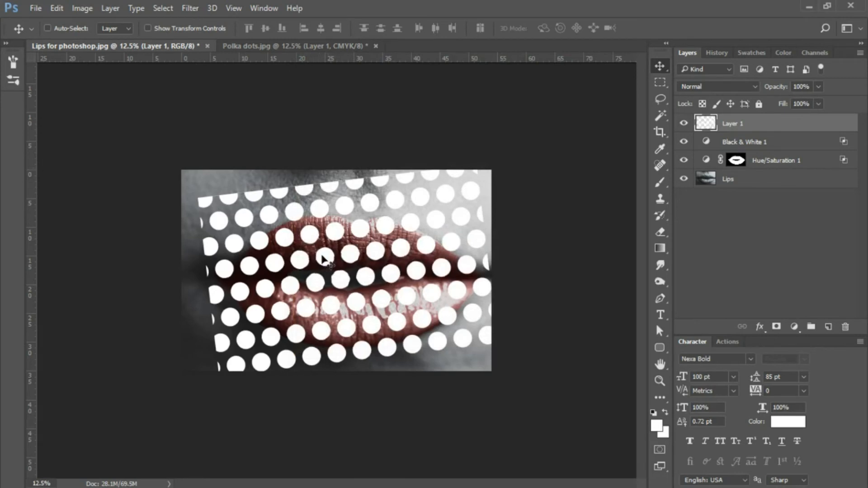
Step: Apply a Gaussian Blur with a 1.5-pixel radius to the dots layer
{"action": "left_click", "coordinate": [197, 8]}
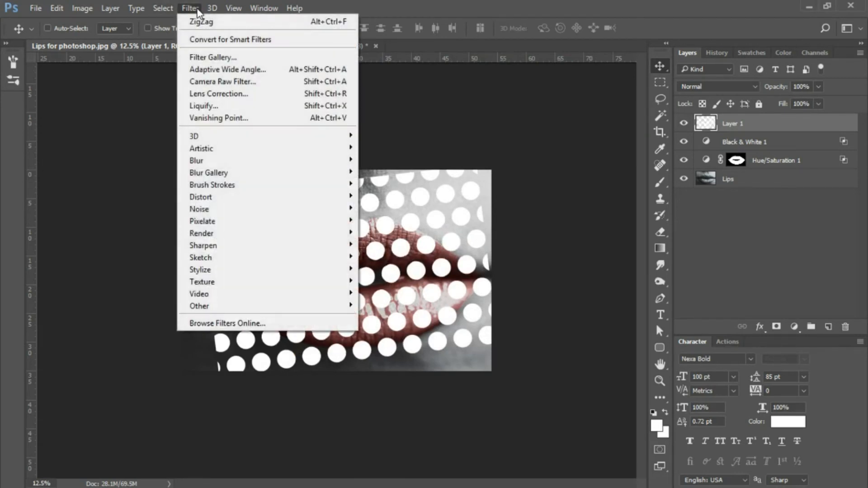
{"action": "mouse_move", "coordinate": [226, 163]}
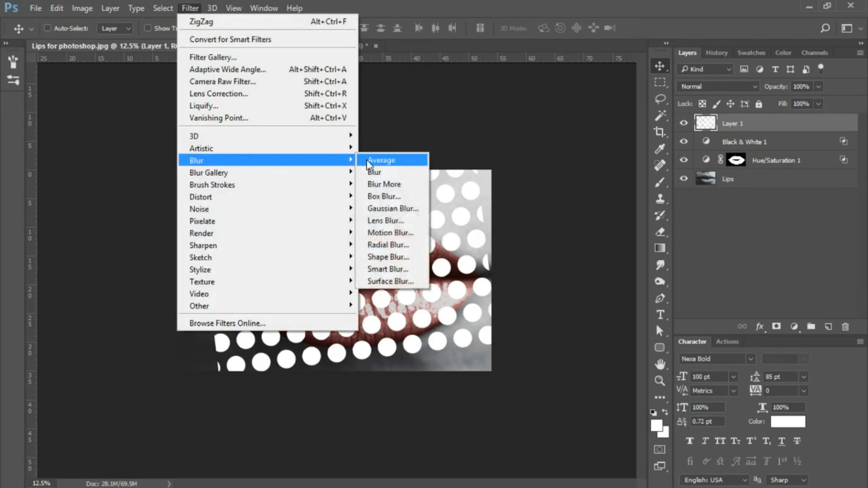
{"action": "left_click", "coordinate": [395, 207]}
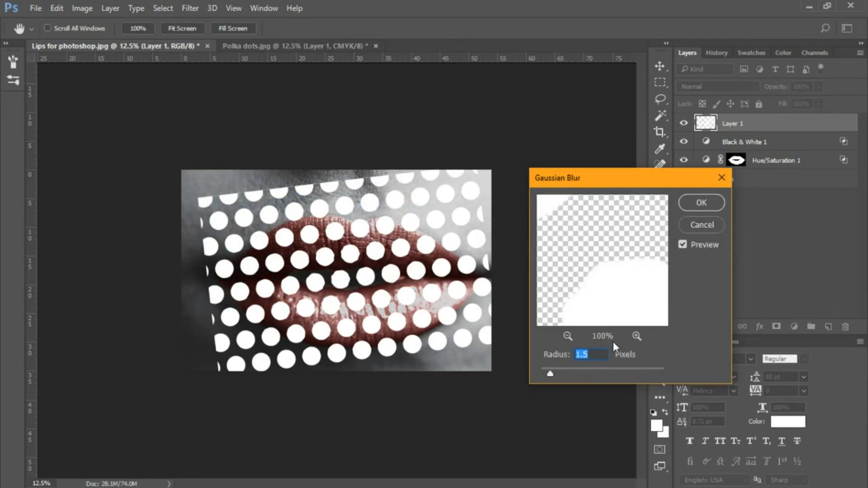
{"action": "left_click", "coordinate": [711, 202]}
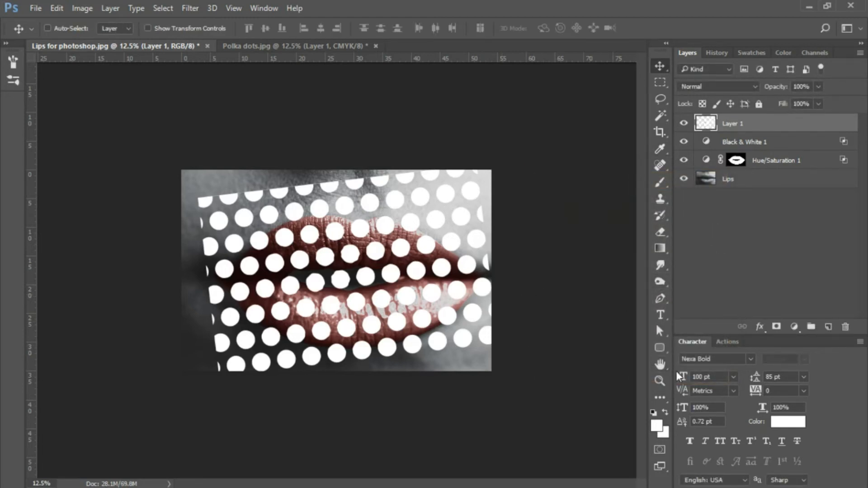
Step: Hide the dots layer, load its dots as a selection, and intersect that selection with the Hue/Saturation 1 lip mask
{"action": "left_click", "coordinate": [684, 124]}
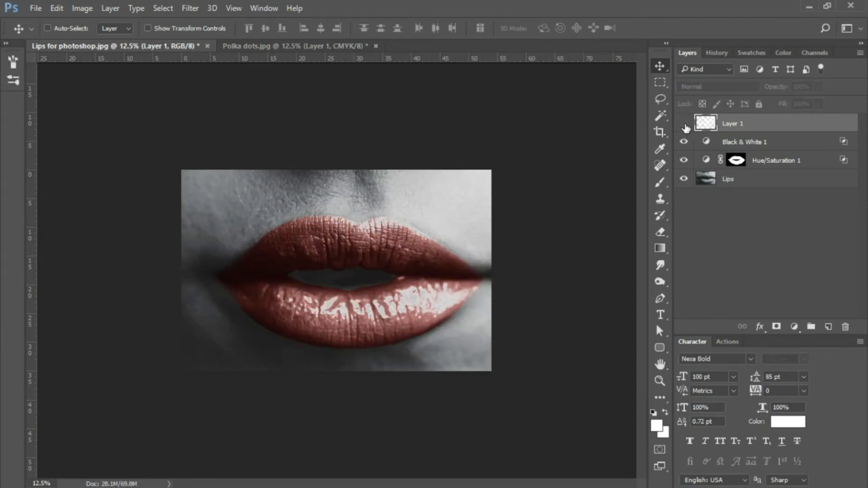
{"action": "key", "text": "ctrl"}
{"action": "left_click", "coordinate": [706, 127], "text": "ctrl"}
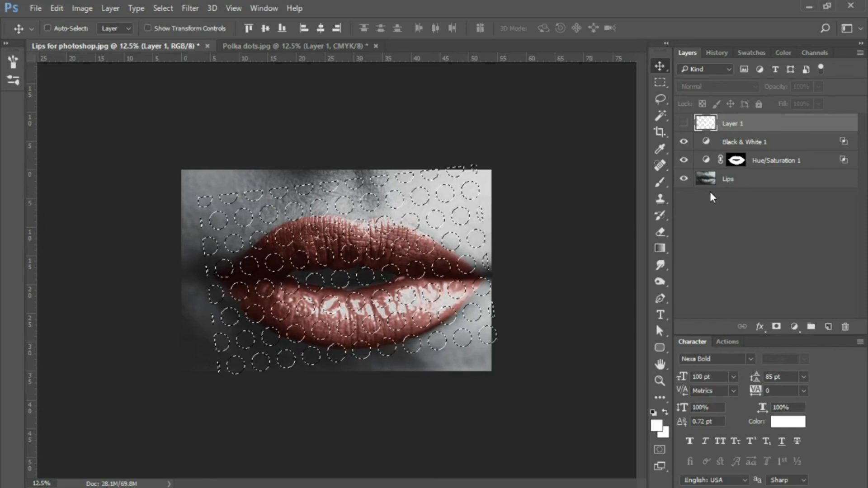
{"action": "key", "text": "ctrl"}
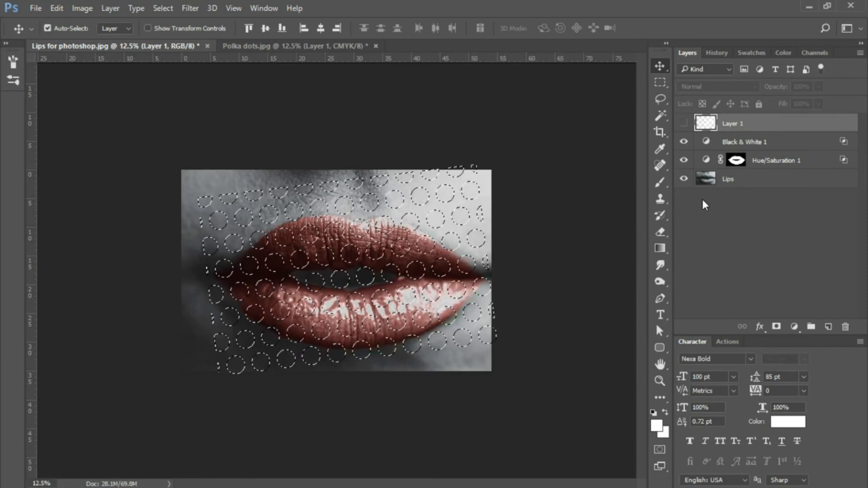
{"action": "left_click", "coordinate": [734, 162], "text": "ctrl+alt+shift"}
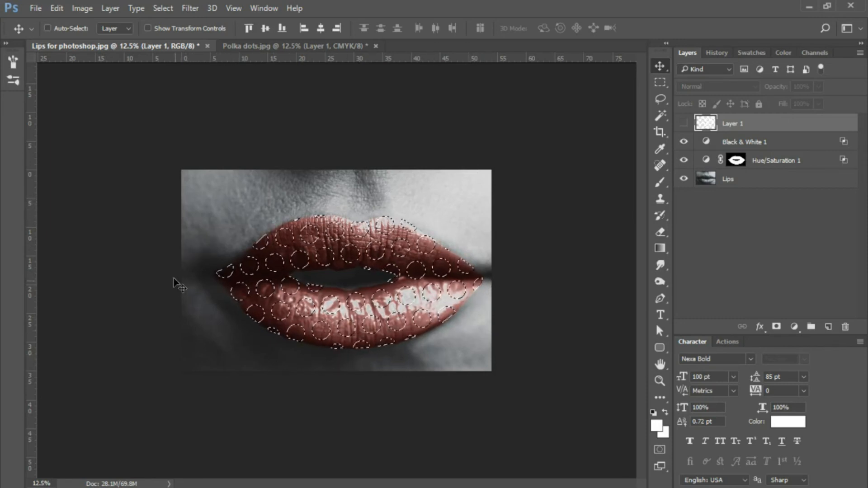
Step: Add a layer mask to Black & White 1 that reveals only the selected dots
{"action": "key", "text": "alt+bracketleft"}
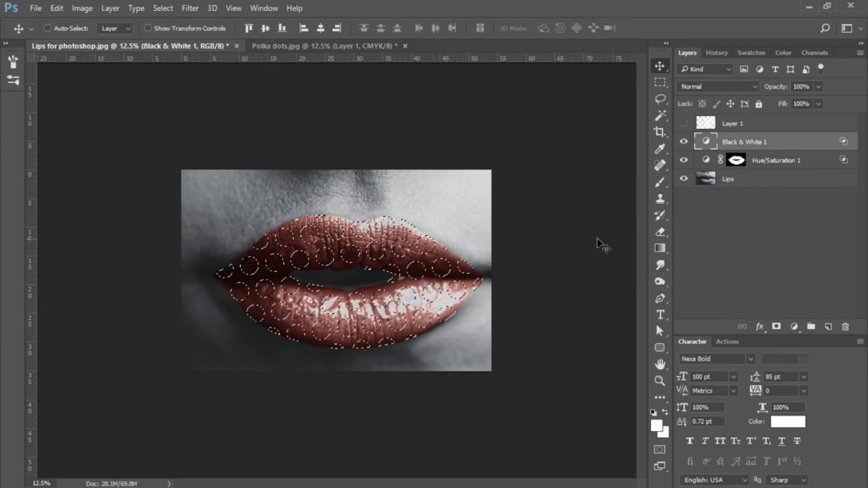
{"action": "left_click", "coordinate": [110, 8]}
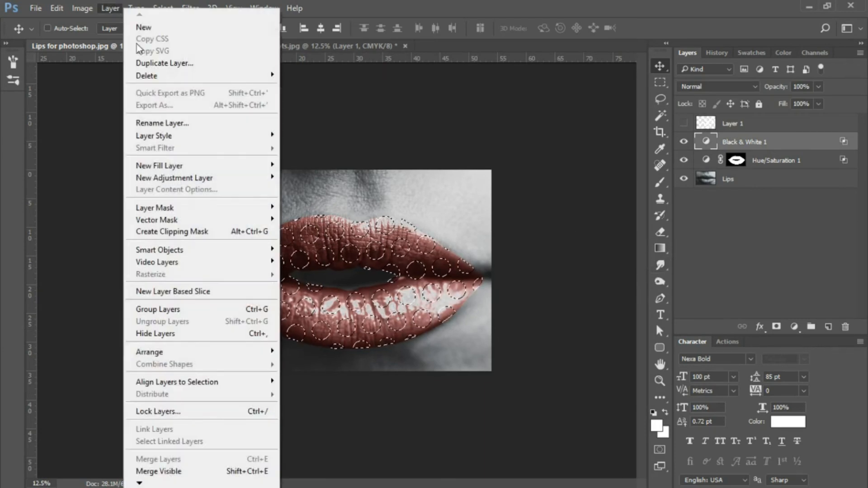
{"action": "mouse_move", "coordinate": [188, 208]}
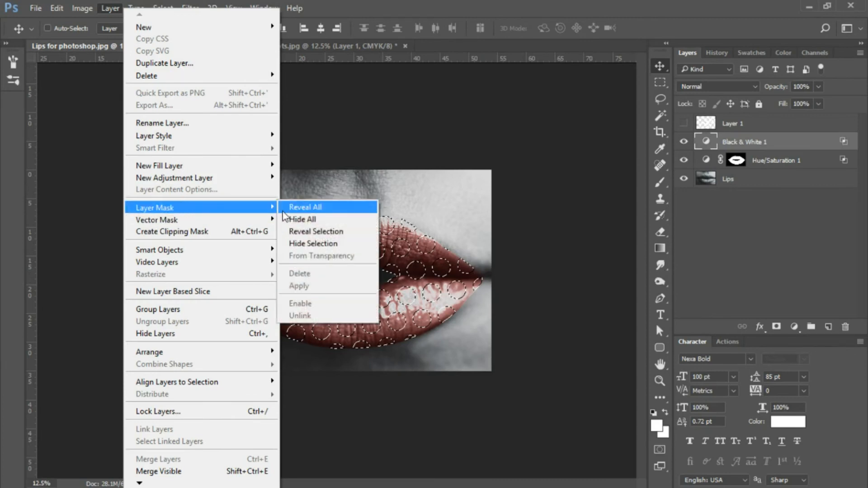
{"action": "left_click", "coordinate": [324, 232]}
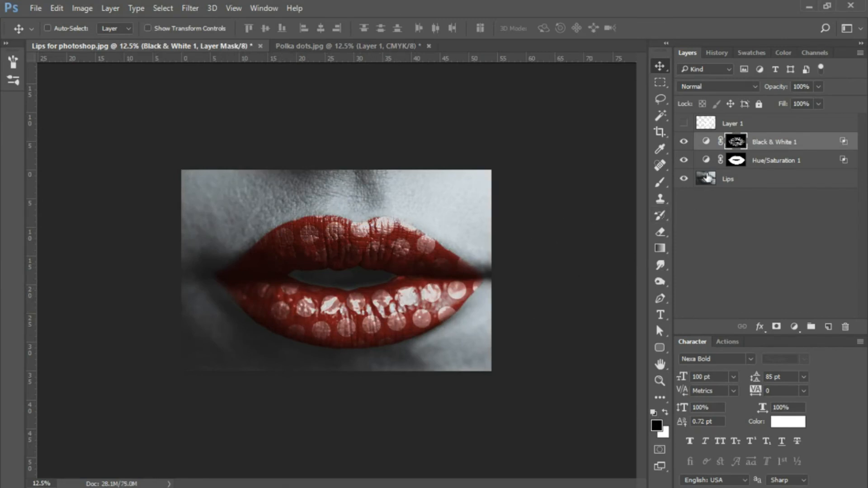
Step: In Black & White 1's Blend If settings, set the split black points to 0/168 for This Layer and 0/58 for Underlying Layer
{"action": "left_click", "coordinate": [808, 145]}
{"action": "double_click", "coordinate": [807, 144]}
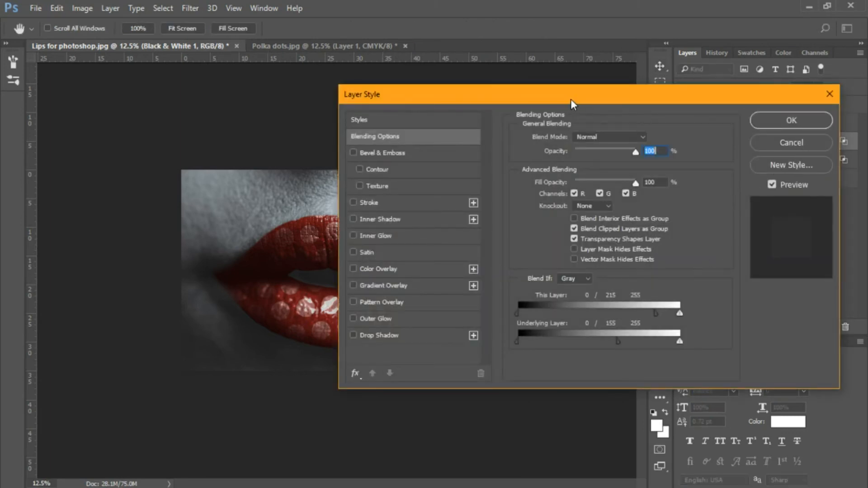
{"action": "left_click_drag", "start_coordinate": [570, 99], "coordinate": [704, 93]}
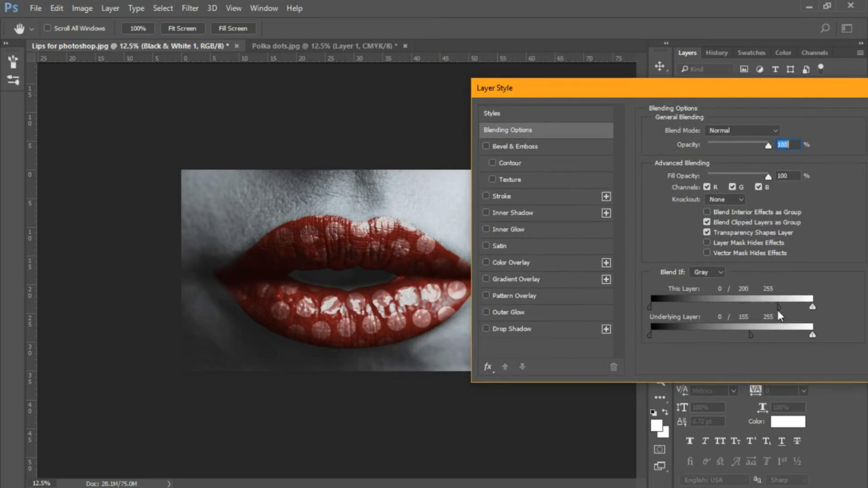
{"action": "left_click_drag", "start_coordinate": [745, 335], "coordinate": [695, 339]}
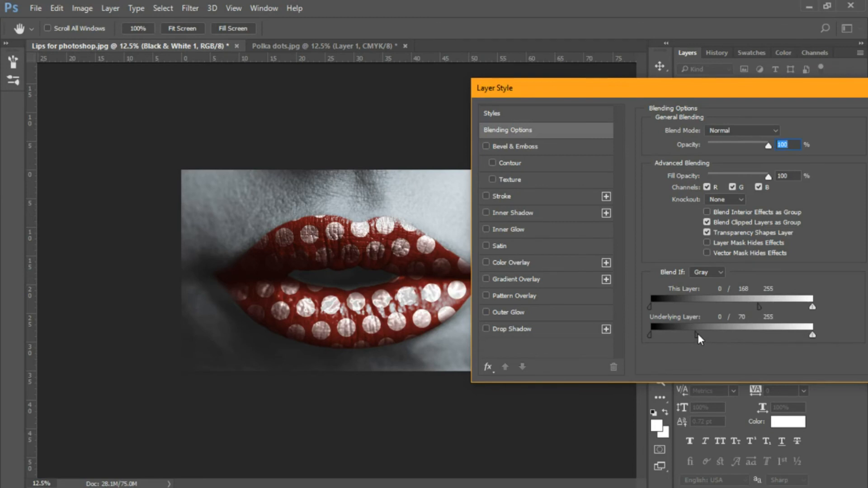
{"action": "left_click_drag", "start_coordinate": [699, 334], "coordinate": [686, 335]}
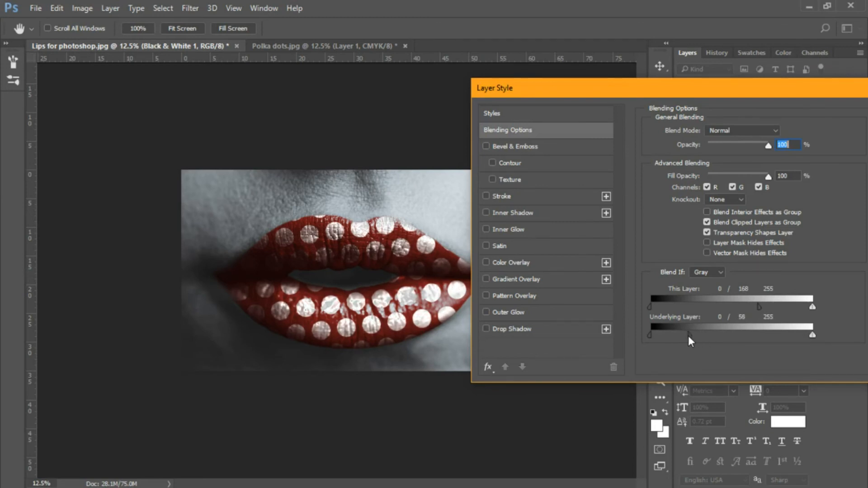
{"action": "mouse_move", "coordinate": [688, 335]}
{"action": "left_mouse_down"}
{"action": "mouse_move", "coordinate": [697, 336]}
{"action": "mouse_move", "coordinate": [688, 340]}
{"action": "left_mouse_up"}
{"action": "left_click_drag", "start_coordinate": [743, 97], "coordinate": [624, 108]}
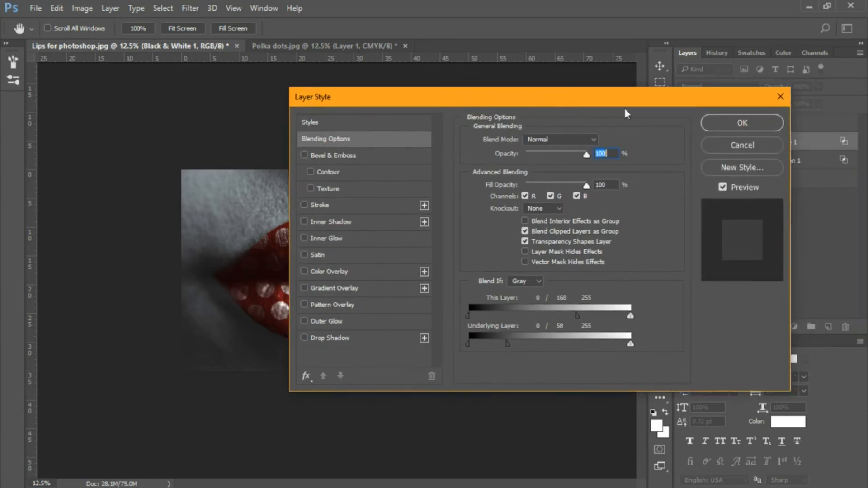
{"action": "left_click", "coordinate": [723, 125]}
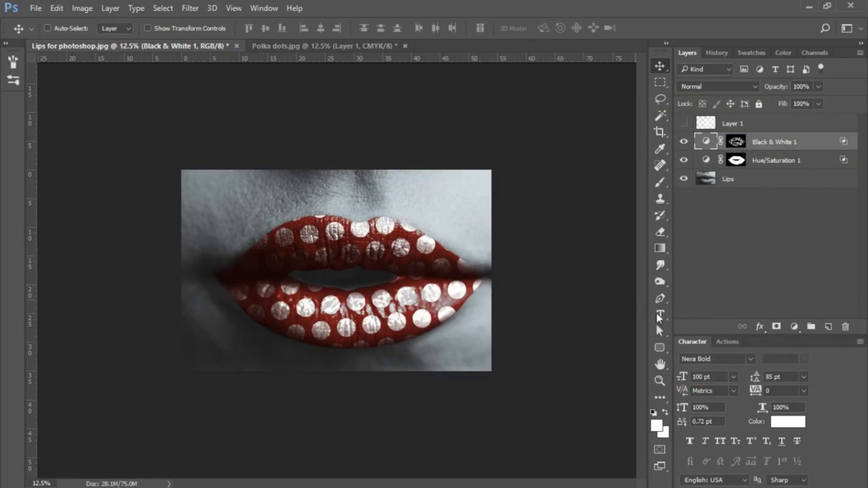
Step: Paint black on the Black & White 1 mask with a 250-pixel brush to soften the dots along the lower lip's right edge
{"action": "left_click", "coordinate": [737, 146]}
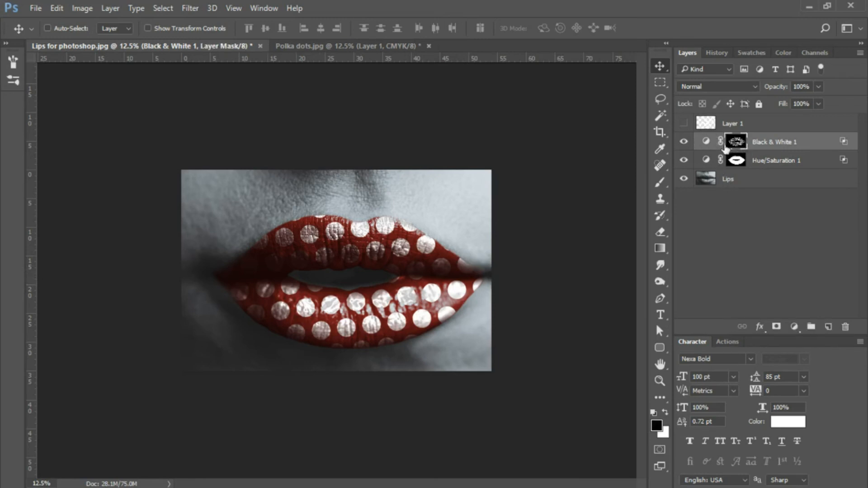
{"action": "left_click", "coordinate": [659, 182]}
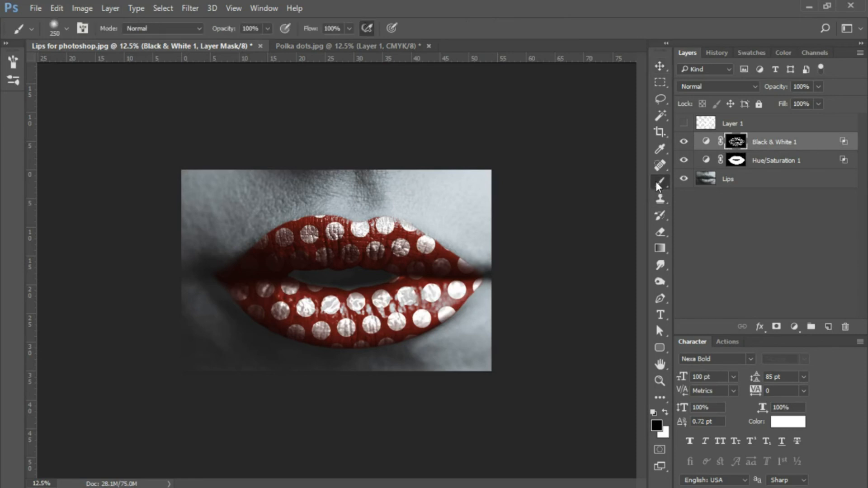
{"action": "left_click", "coordinate": [659, 380]}
{"action": "left_click_drag", "start_coordinate": [455, 247], "coordinate": [528, 268]}
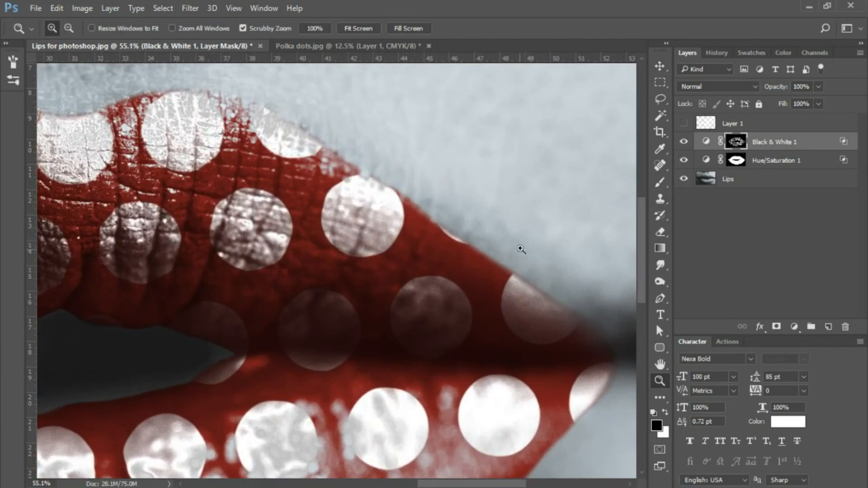
{"action": "left_click", "coordinate": [659, 182]}
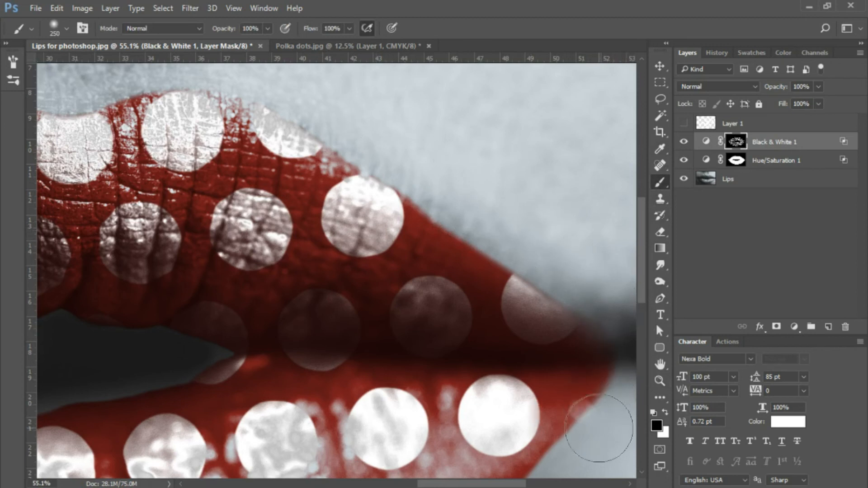
{"action": "left_click_drag", "start_coordinate": [430, 415], "coordinate": [447, 171]}
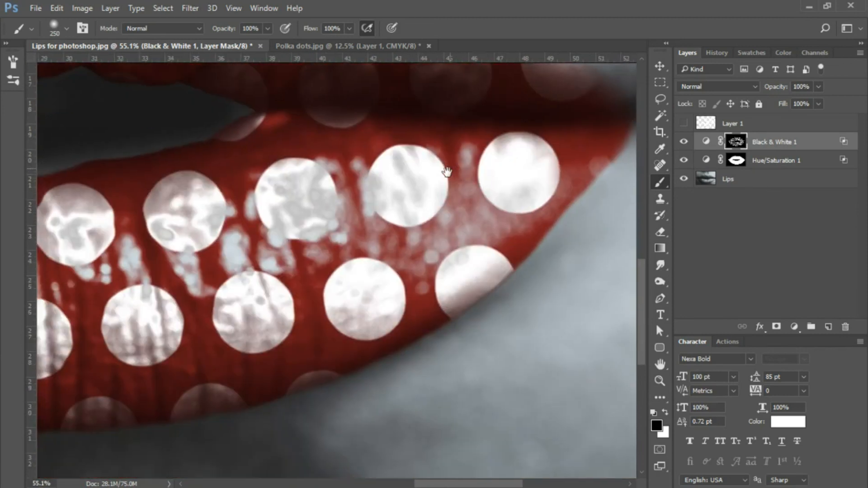
{"action": "left_click_drag", "start_coordinate": [351, 400], "coordinate": [325, 406]}
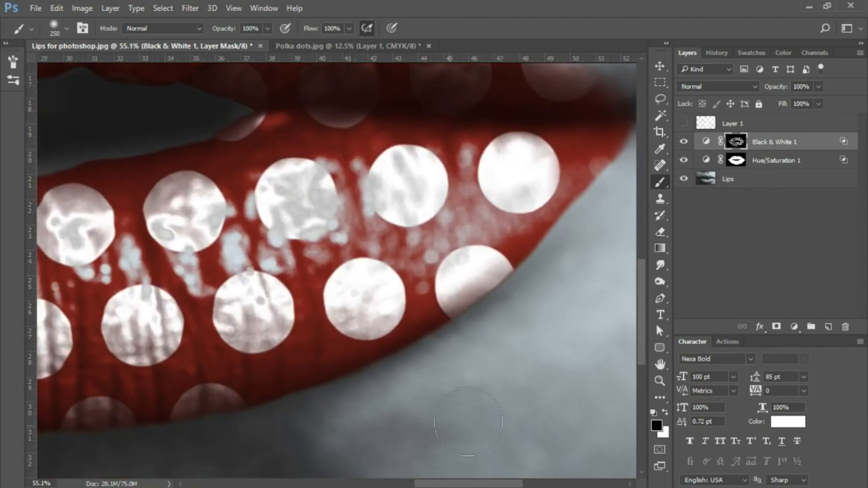
{"action": "left_click_drag", "start_coordinate": [581, 288], "coordinate": [490, 365]}
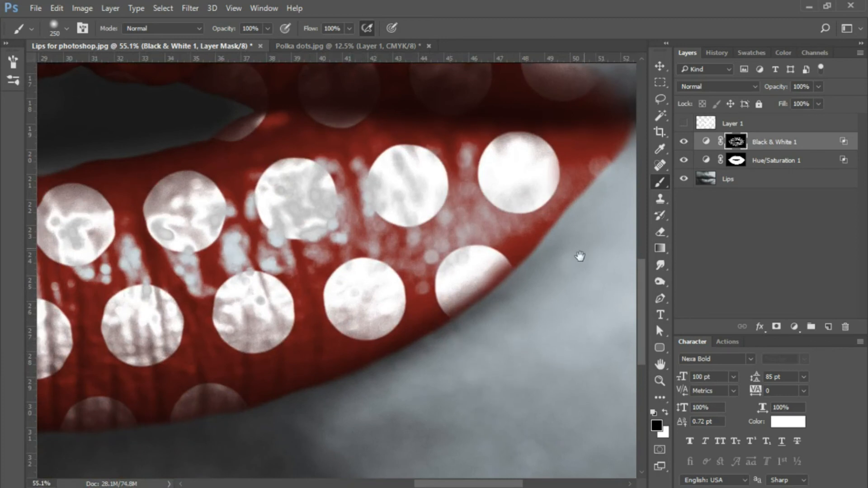
Step: Paint black on the Black & White 1 mask to fade the dots along the upper lip's outer edge
{"action": "left_click_drag", "start_coordinate": [577, 256], "coordinate": [494, 485]}
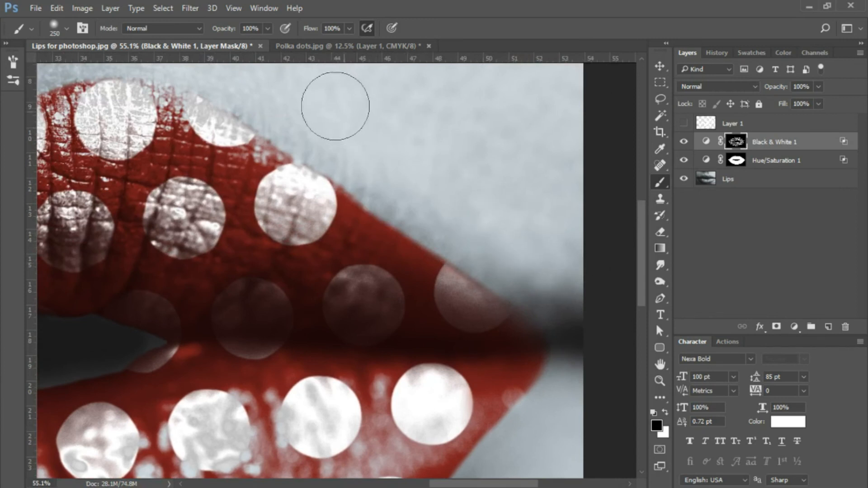
{"action": "left_click_drag", "start_coordinate": [329, 117], "coordinate": [386, 147]}
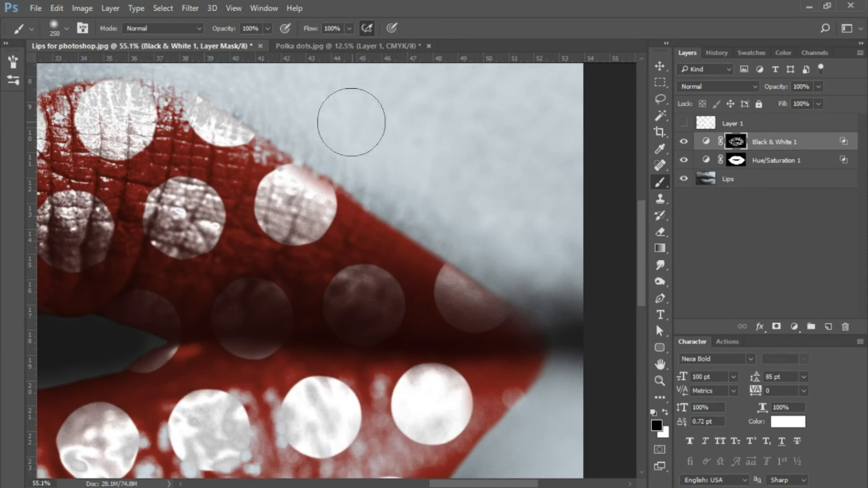
{"action": "key", "text": "space"}
{"action": "mouse_move", "coordinate": [303, 116]}
{"action": "left_mouse_down"}
{"action": "mouse_move", "coordinate": [391, 163]}
{"action": "mouse_move", "coordinate": [559, 207]}
{"action": "left_mouse_up"}
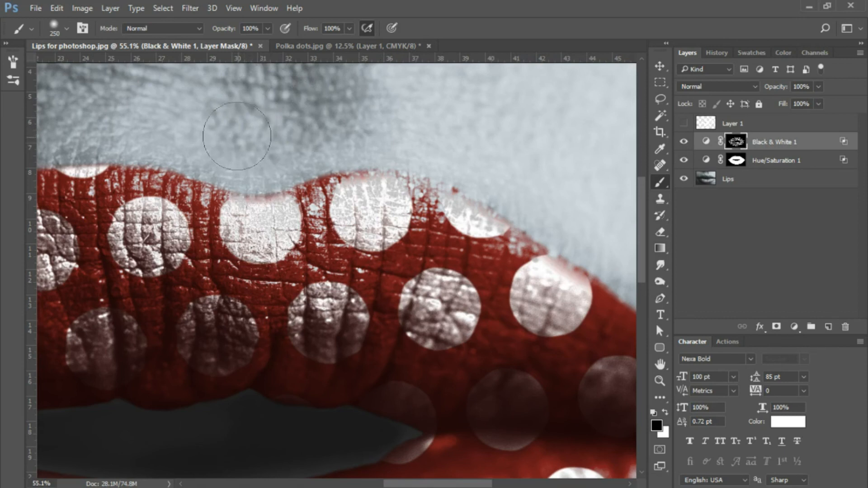
{"action": "mouse_move", "coordinate": [144, 163]}
{"action": "left_mouse_down"}
{"action": "mouse_move", "coordinate": [391, 186]}
{"action": "mouse_move", "coordinate": [192, 216]}
{"action": "mouse_move", "coordinate": [246, 208]}
{"action": "left_mouse_up"}
Step: Paint black on the Black & White 1 mask to remove the partial dot at the lower lip's bottom edge
{"action": "mouse_move", "coordinate": [183, 312]}
{"action": "left_mouse_down"}
{"action": "mouse_move", "coordinate": [357, 201]}
{"action": "mouse_move", "coordinate": [396, 211]}
{"action": "left_mouse_up"}
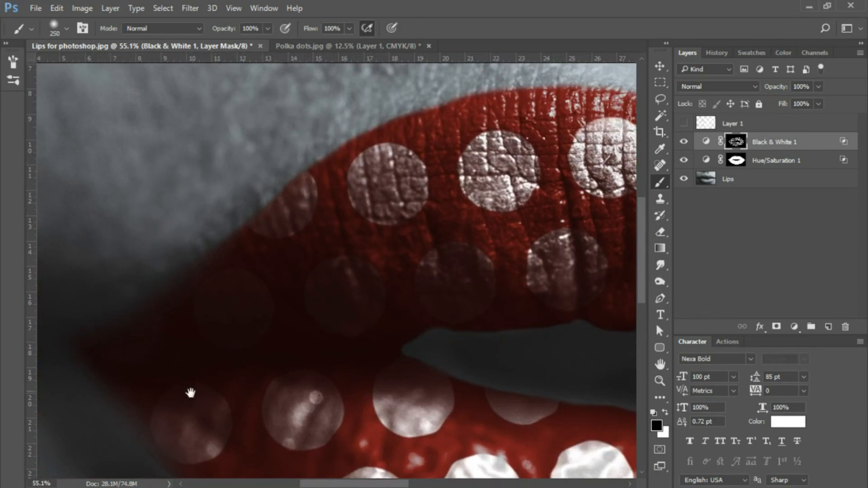
{"action": "left_click_drag", "start_coordinate": [214, 407], "coordinate": [248, 287]}
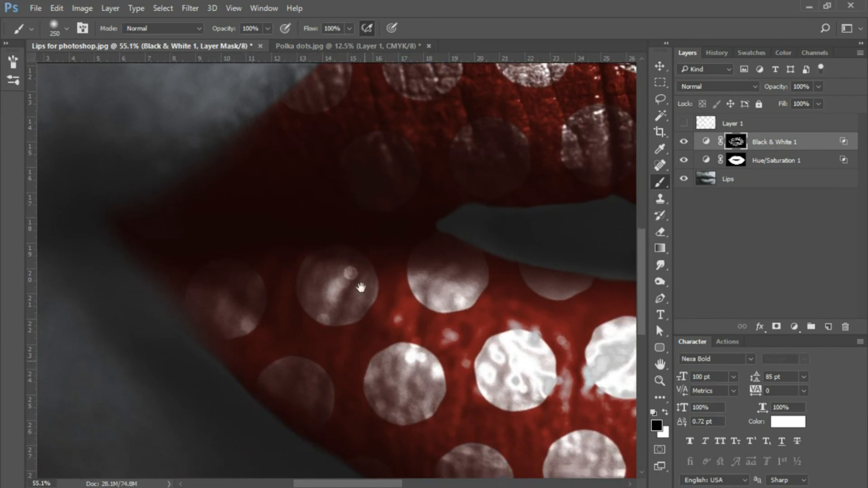
{"action": "left_click_drag", "start_coordinate": [356, 347], "coordinate": [286, 128]}
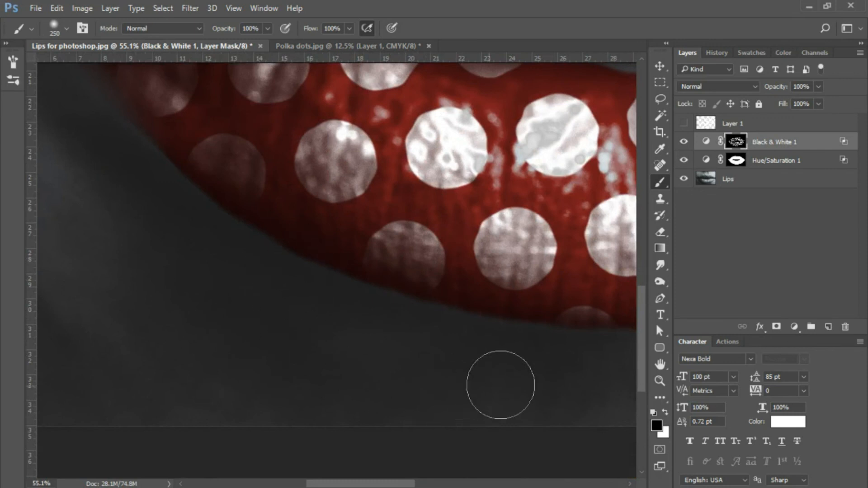
{"action": "left_click_drag", "start_coordinate": [565, 343], "coordinate": [610, 337]}
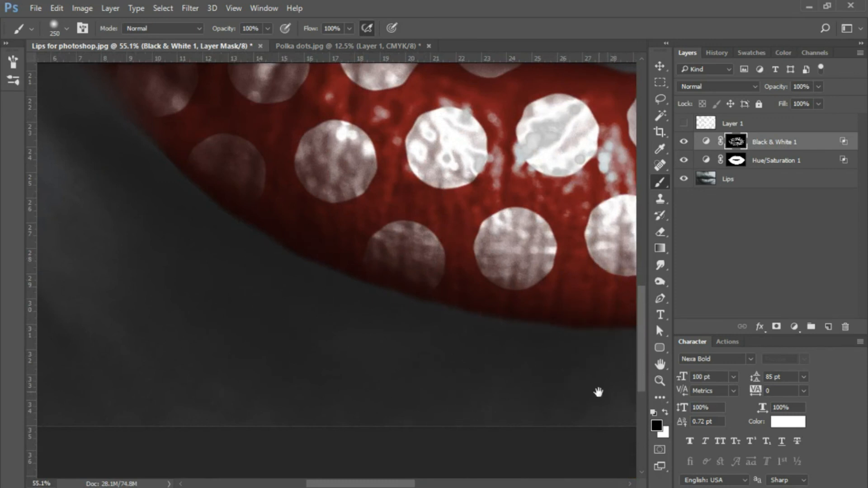
{"action": "mouse_move", "coordinate": [560, 374]}
{"action": "left_mouse_down"}
{"action": "mouse_move", "coordinate": [538, 362]}
{"action": "mouse_move", "coordinate": [269, 299]}
{"action": "left_mouse_up"}
{"action": "scroll", "coordinate": [535, 288], "scroll_direction": "down", "scroll_amount": 5}
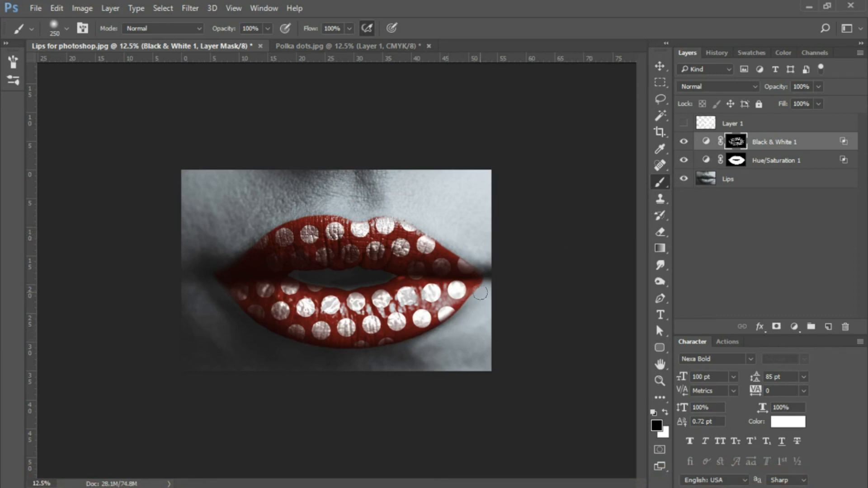
Step: Change the lip color to blue by setting the Hue/Saturation 1 layer's Hue to 242
{"action": "left_click", "coordinate": [708, 164]}
{"action": "double_click", "coordinate": [707, 163]}
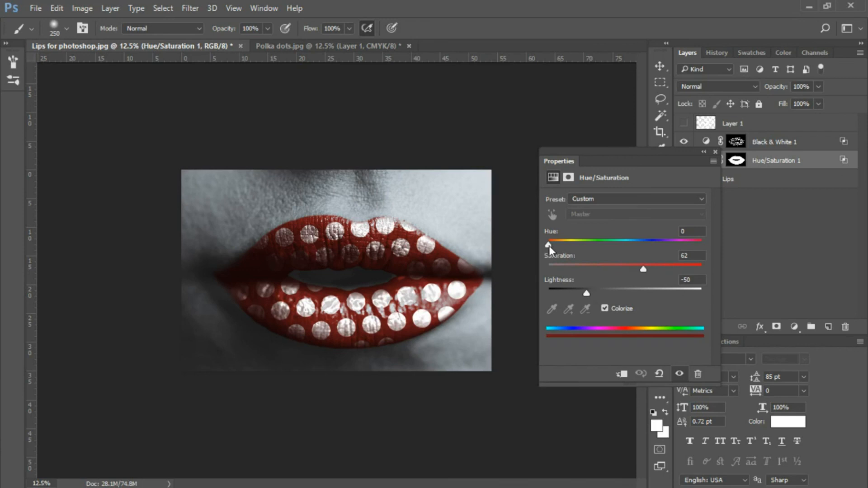
{"action": "left_click_drag", "start_coordinate": [549, 246], "coordinate": [651, 248]}
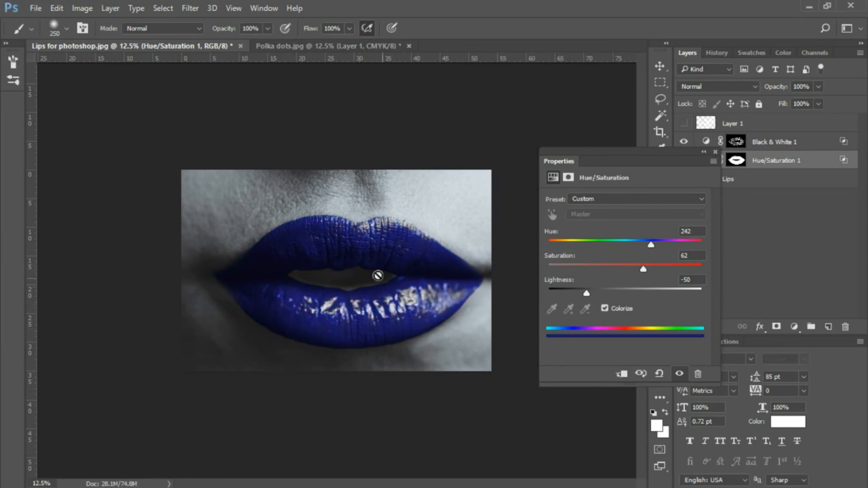
Step: Set the Black & White 1 adjustment to Reds 94, Yellows 71, Cyans 263 and Blues 300 to brighten the dots on the blue lips
{"action": "left_click", "coordinate": [715, 152]}
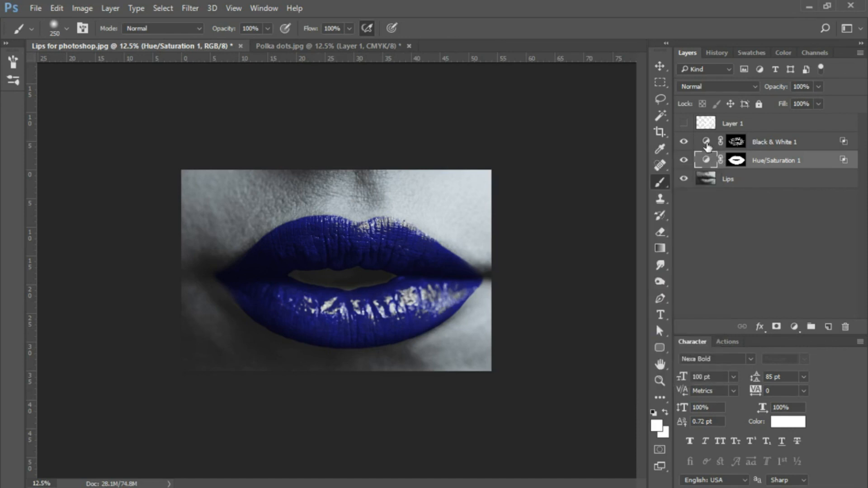
{"action": "double_click", "coordinate": [706, 141]}
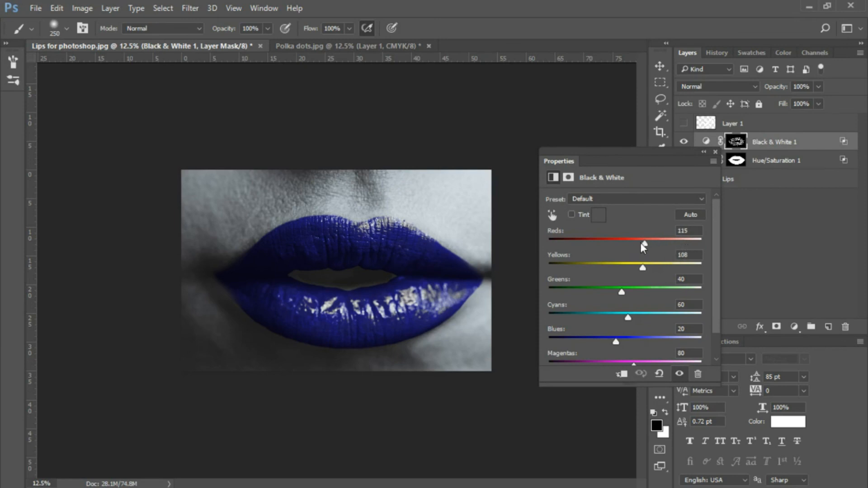
{"action": "left_click_drag", "start_coordinate": [641, 244], "coordinate": [631, 270]}
{"action": "left_click_drag", "start_coordinate": [647, 340], "coordinate": [702, 339]}
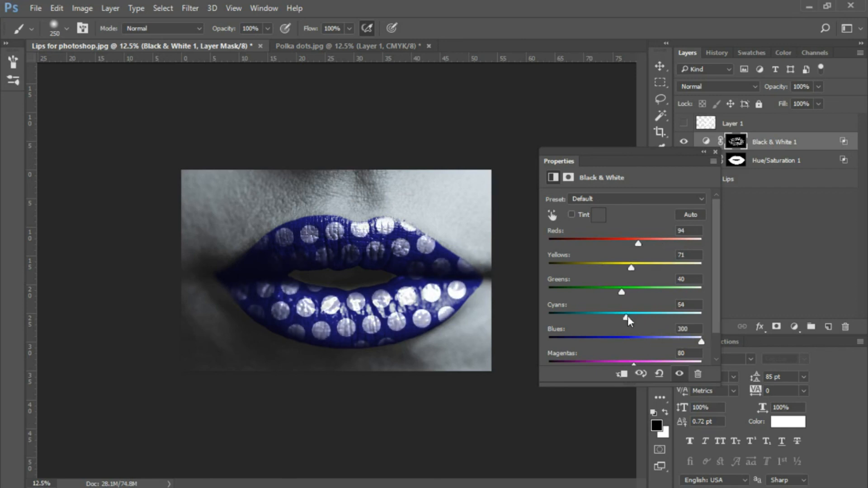
{"action": "left_click_drag", "start_coordinate": [626, 318], "coordinate": [689, 318]}
{"action": "left_click", "coordinate": [714, 153]}
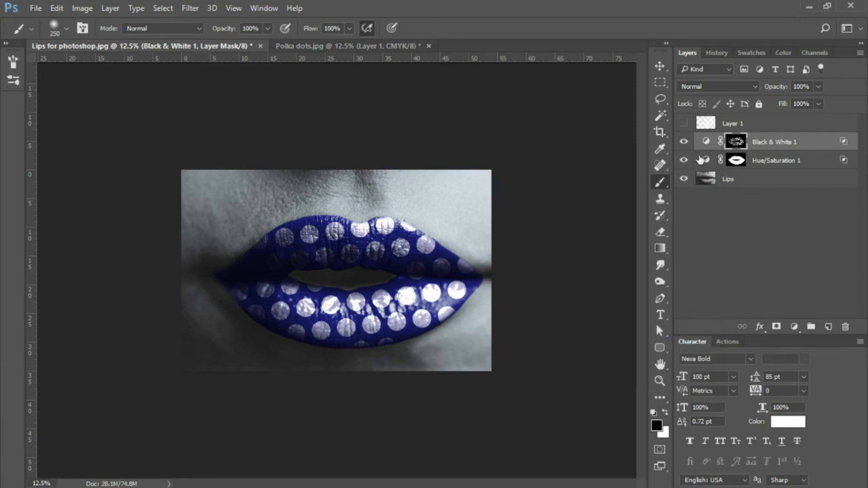
Step: Change the lip color to orange by setting the Hue/Saturation 1 layer's Hue to 35
{"action": "double_click", "coordinate": [706, 161]}
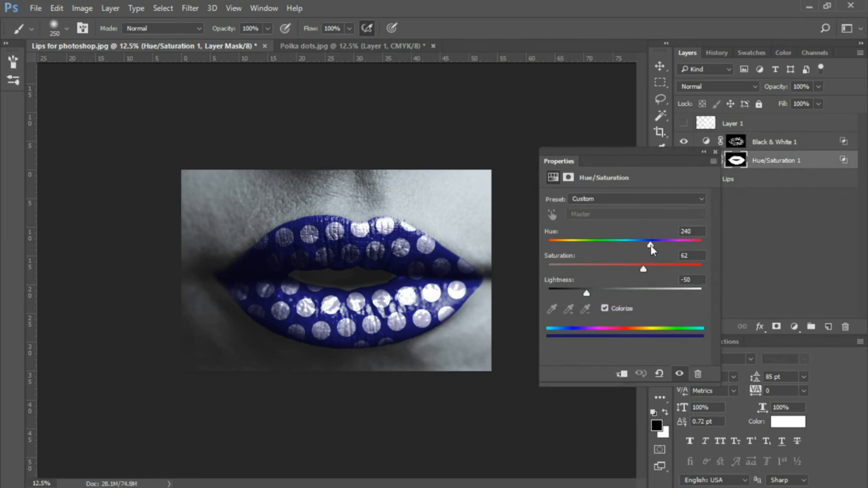
{"action": "left_click_drag", "start_coordinate": [651, 245], "coordinate": [564, 256]}
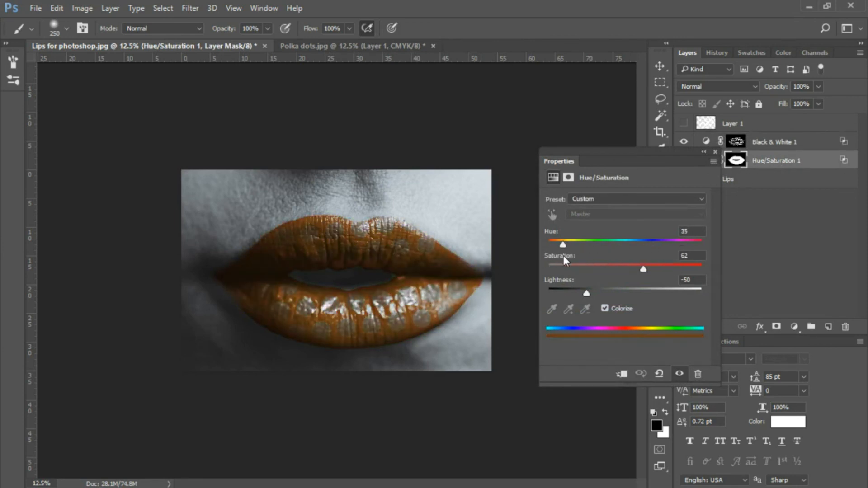
{"action": "left_click", "coordinate": [715, 150]}
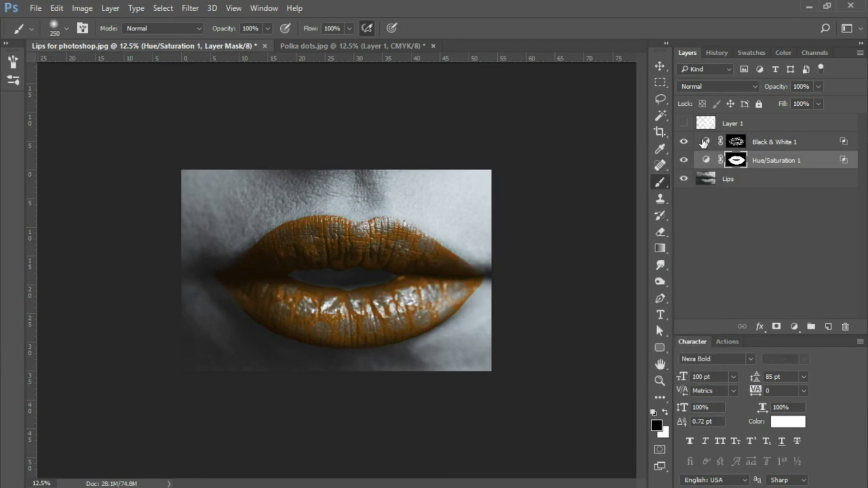
Step: Raise the Black & White 1 adjustment's Reds to 198 and Yellows to about 148 to brighten the dots on the orange lips
{"action": "double_click", "coordinate": [704, 142]}
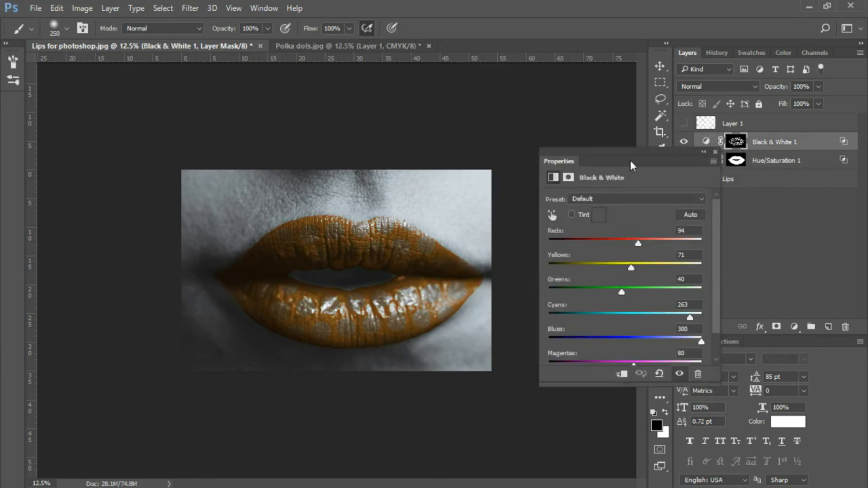
{"action": "left_click_drag", "start_coordinate": [638, 244], "coordinate": [670, 243]}
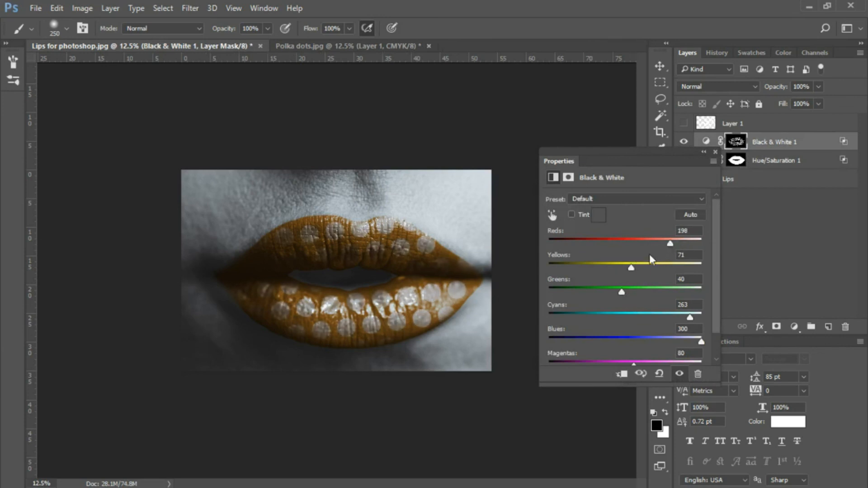
{"action": "left_click_drag", "start_coordinate": [631, 267], "coordinate": [651, 271]}
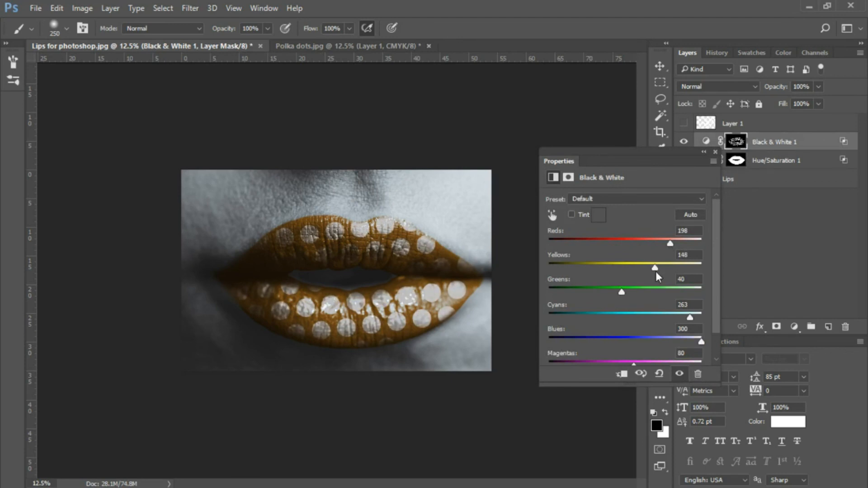
{"action": "left_click", "coordinate": [715, 153]}
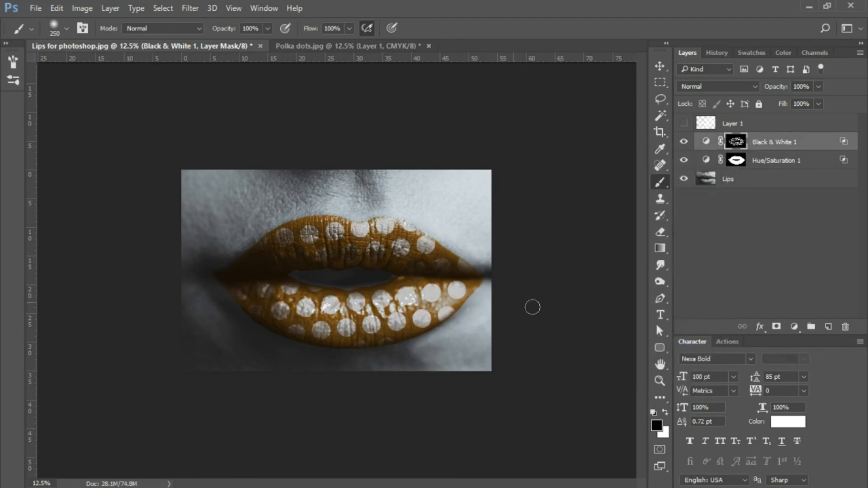